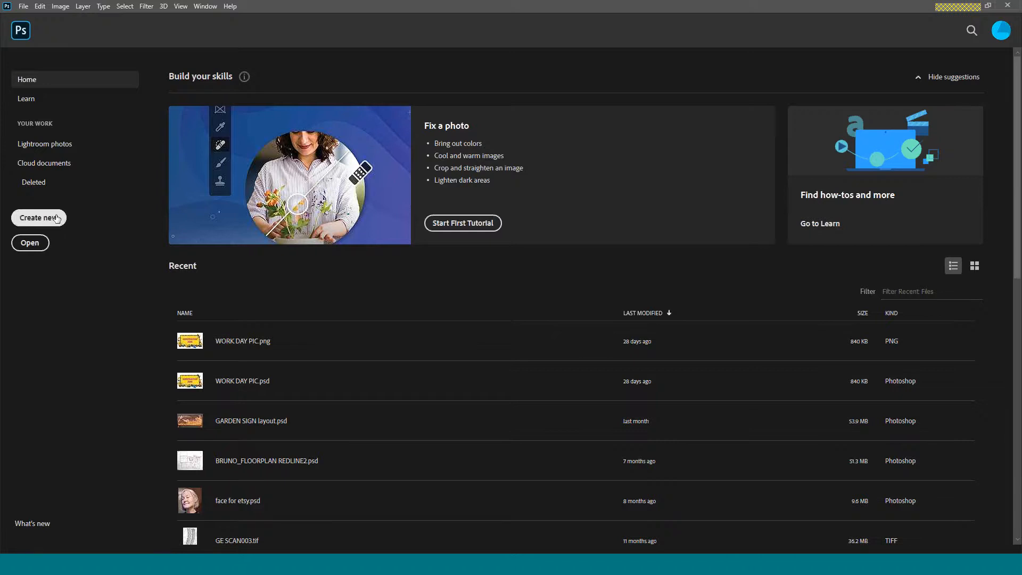
# Step: Start a new document measured in inches and switch it to landscape, 10.5 wide by 8 high
pyautogui.click(58, 219)
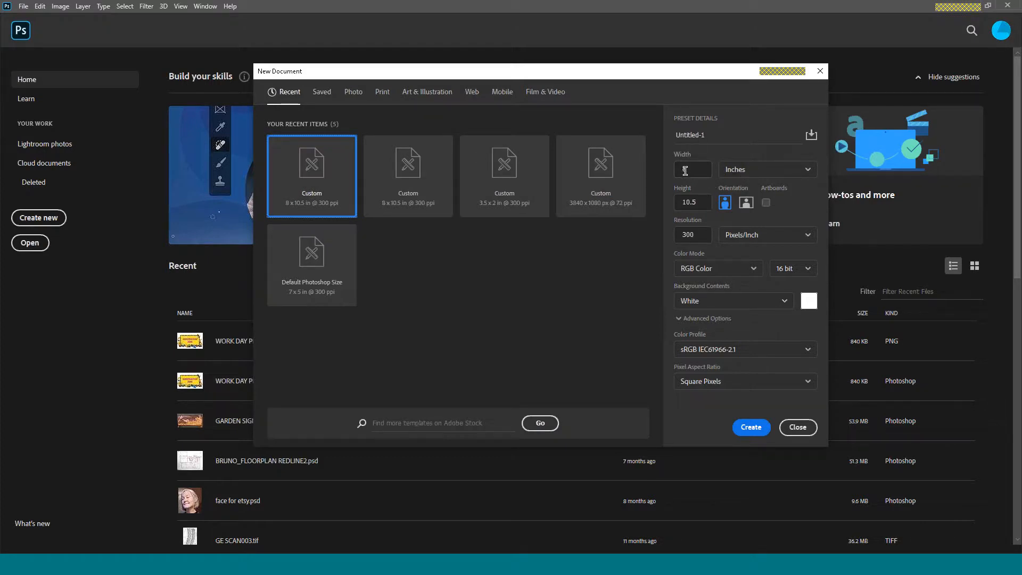
pyautogui.click(809, 170)
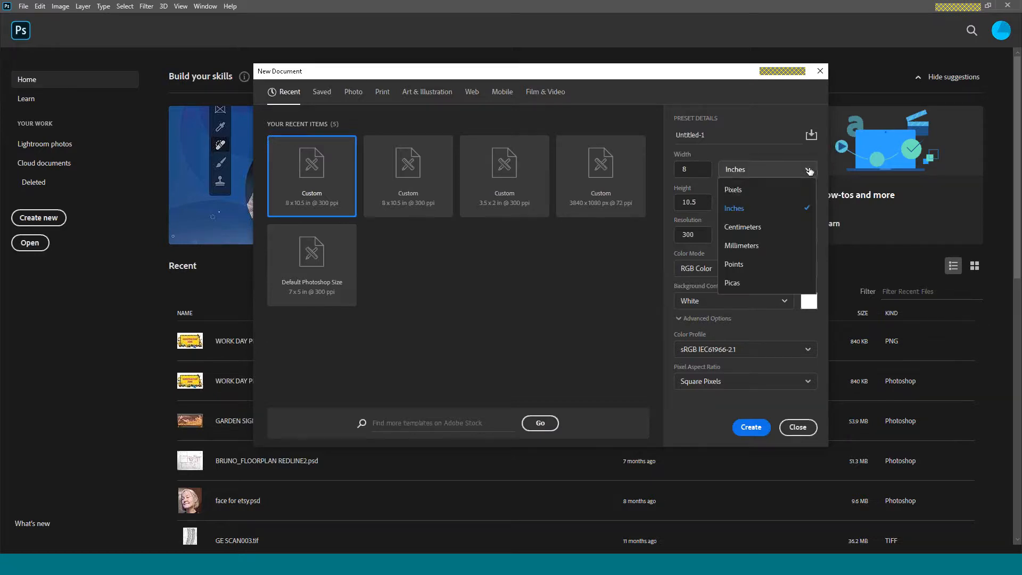
pyautogui.click(763, 209)
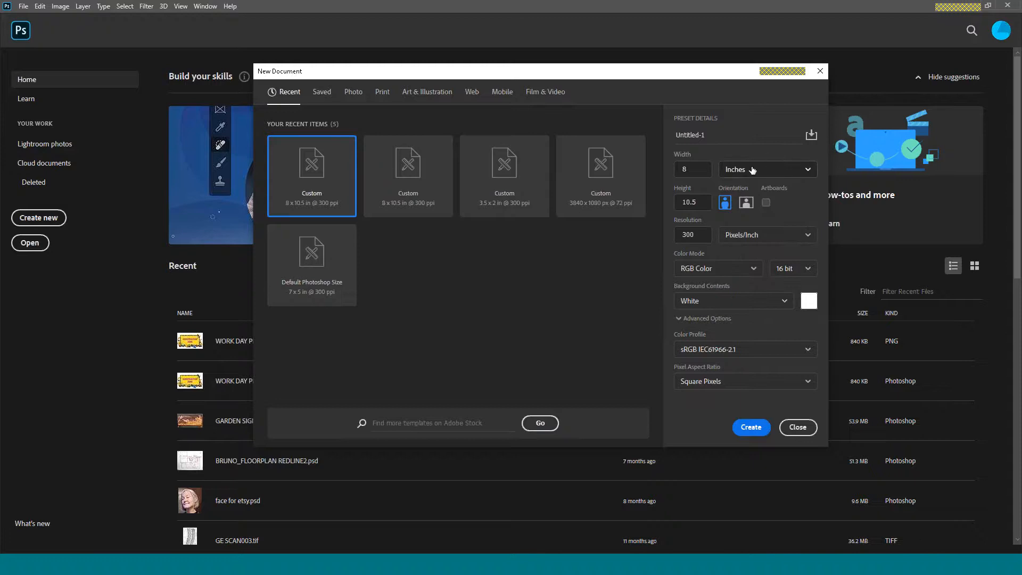
pyautogui.click(789, 170)
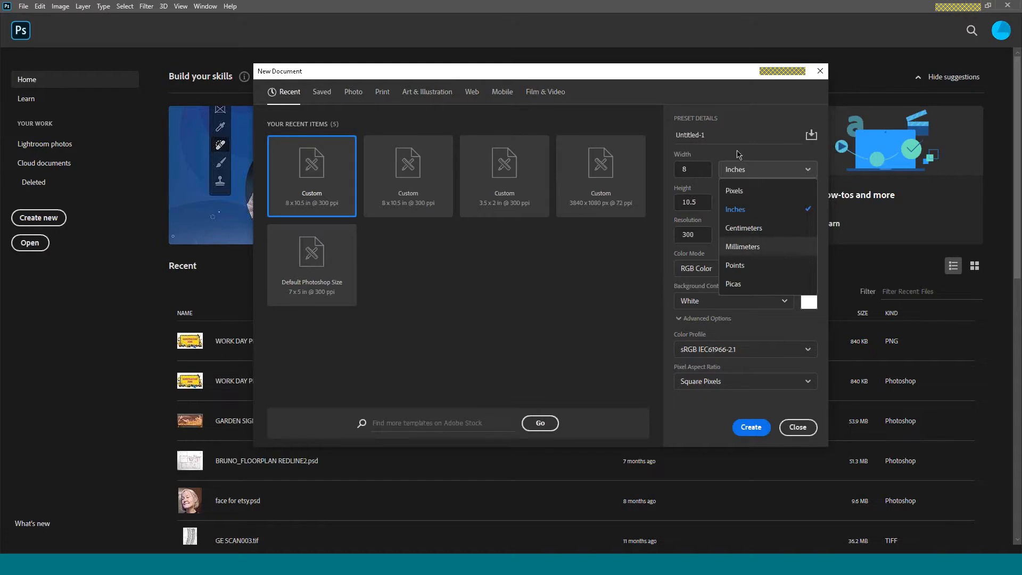
pyautogui.click(756, 133)
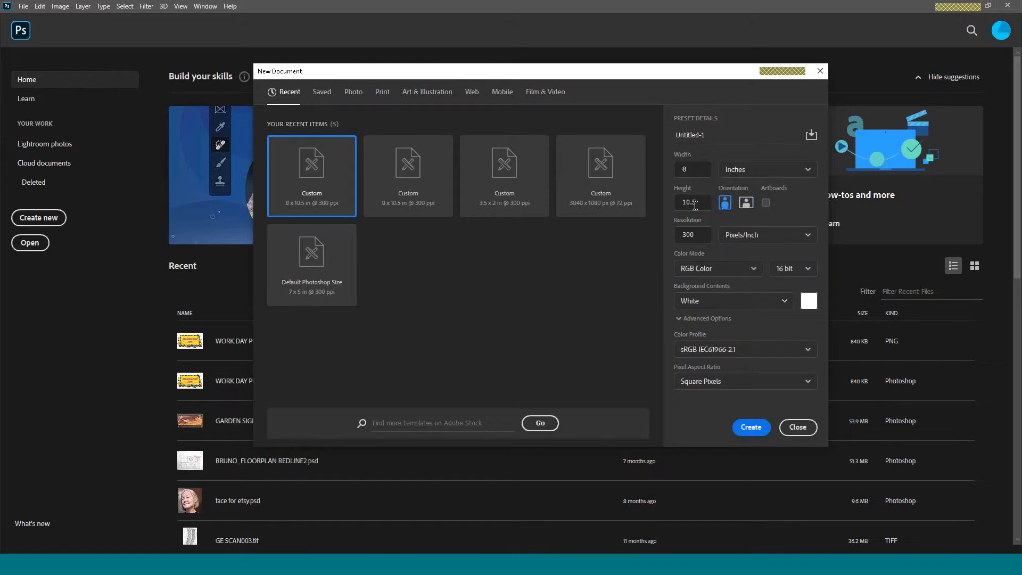
pyautogui.click(745, 202)
# Step: Choose RGB Color at 16 bit for the new document and create it
pyautogui.click(753, 269)
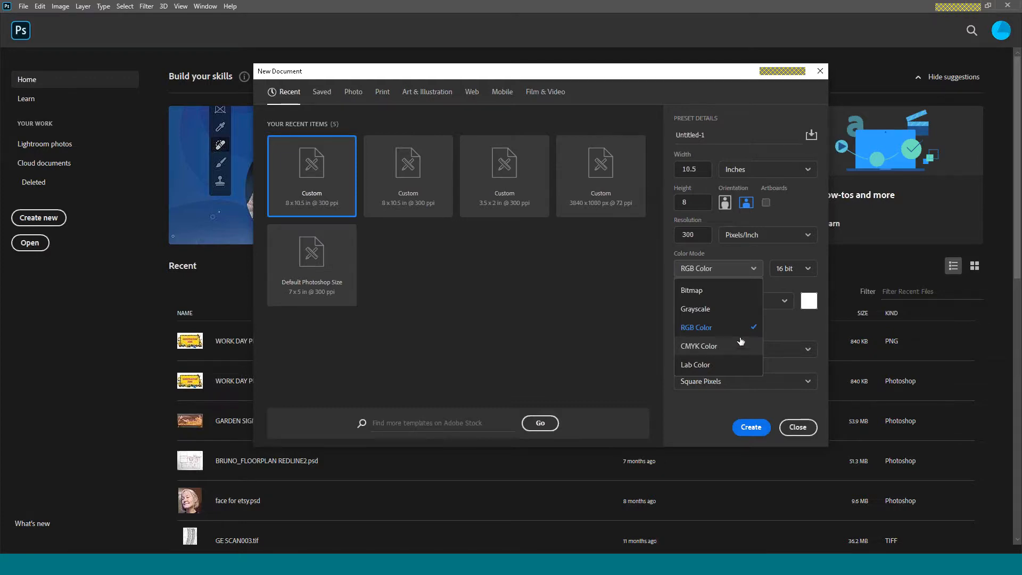
pyautogui.click(701, 328)
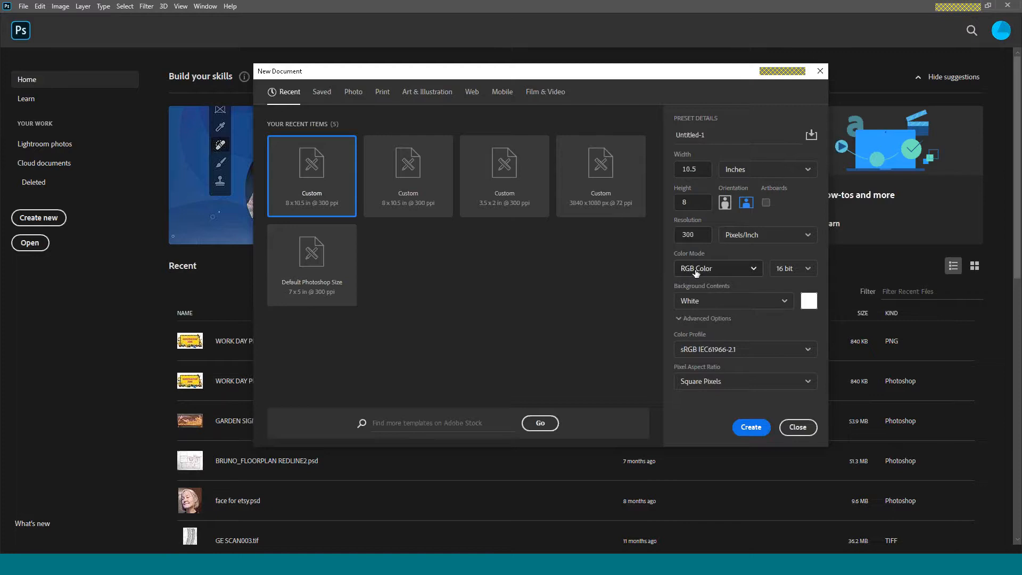
pyautogui.click(814, 271)
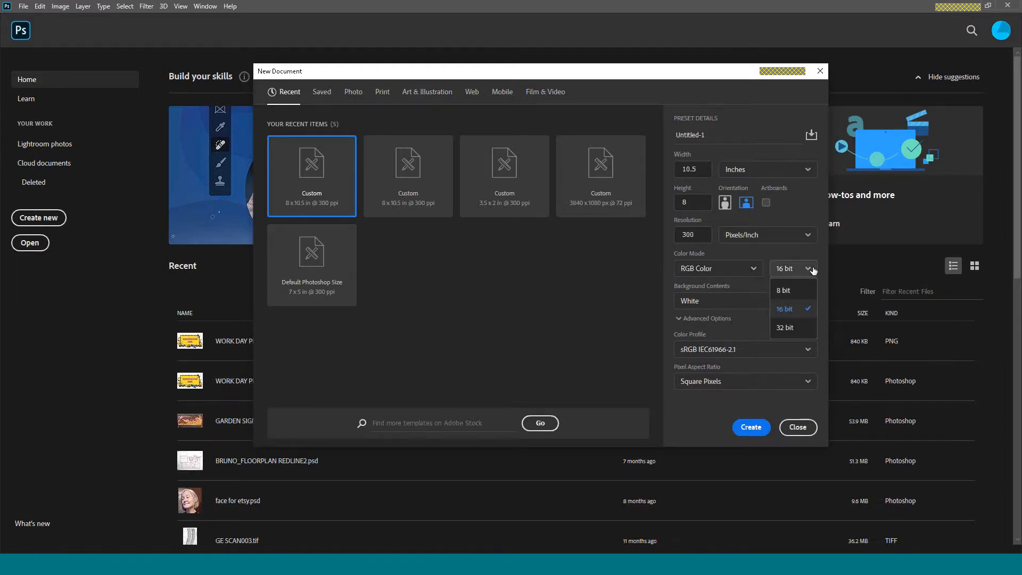
pyautogui.click(794, 310)
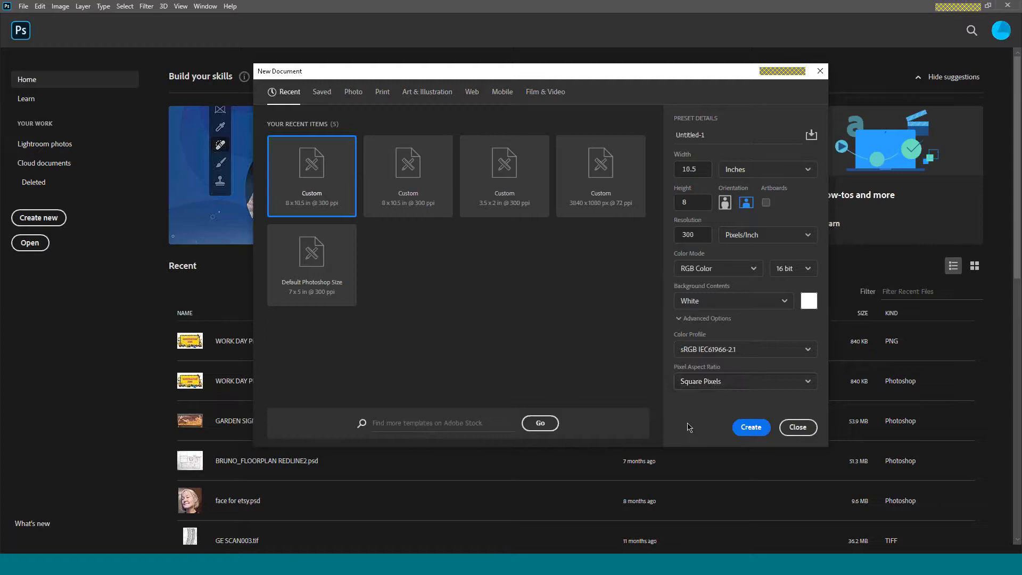
pyautogui.click(751, 428)
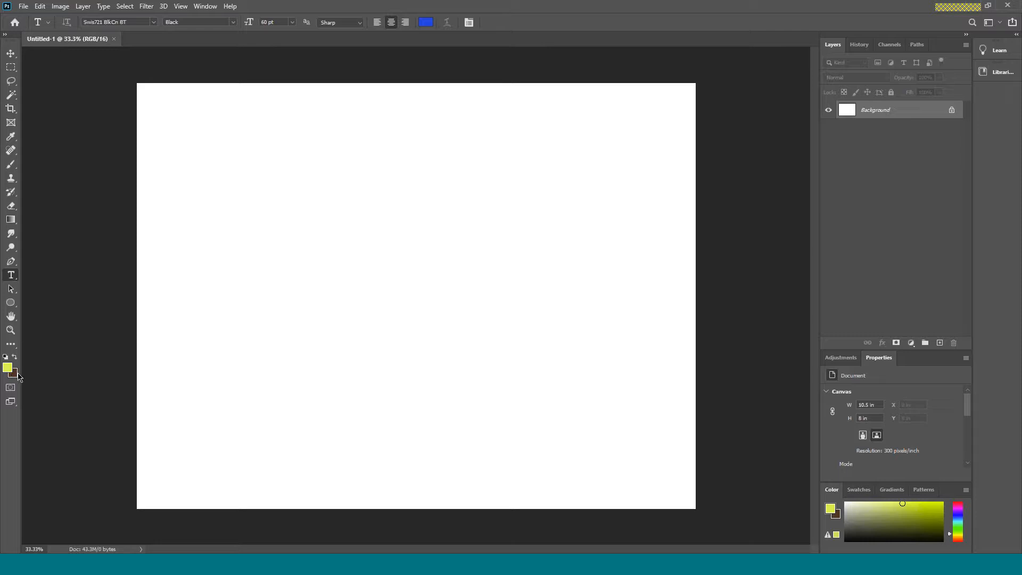
# Step: Swap the foreground and background colors back and forth
pyautogui.click(15, 357)
pyautogui.click(15, 359)
pyautogui.click(15, 358)
pyautogui.click(24, 8)
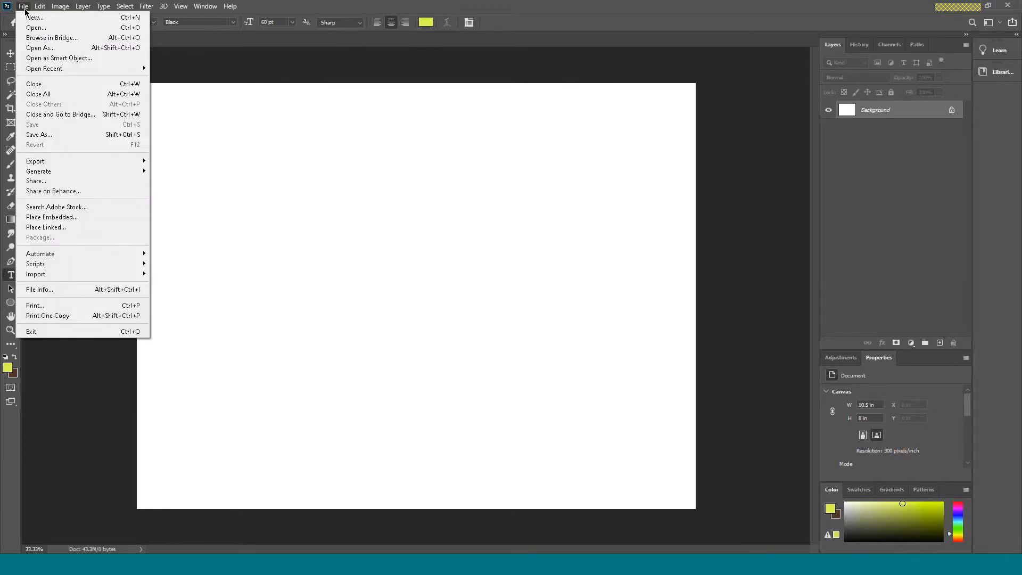
pyautogui.moveTo(57, 9)
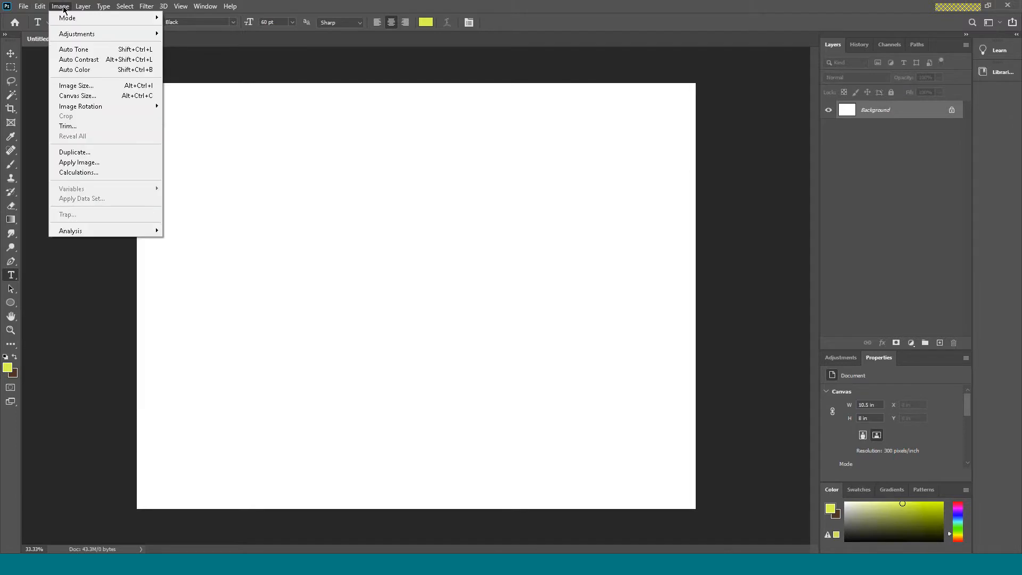
pyautogui.moveTo(25, 11)
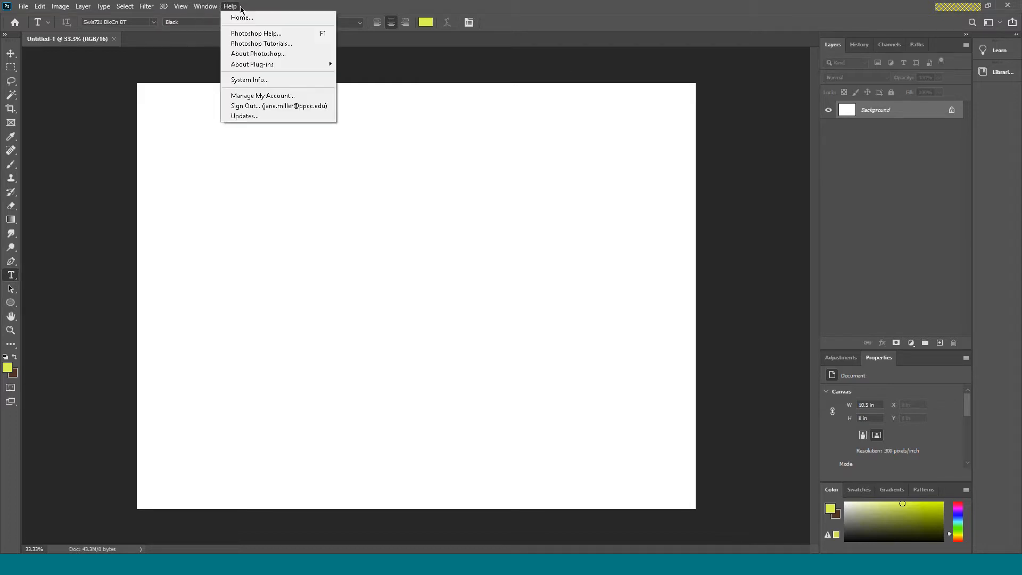
pyautogui.click(552, 13)
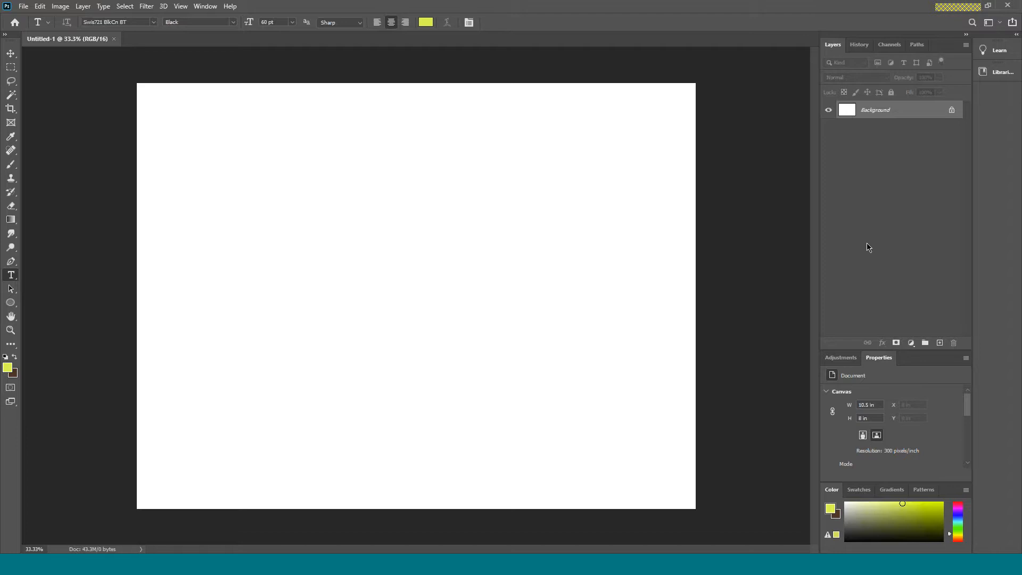
# Step: Review the document's history, its color channels, the list of available panels and the adjustment options
pyautogui.click(862, 46)
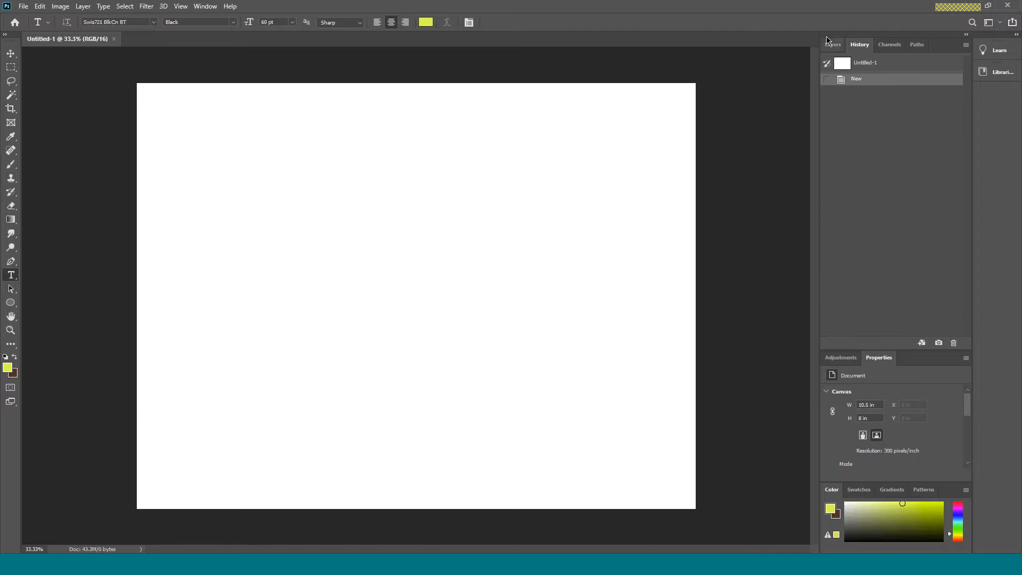
pyautogui.click(889, 46)
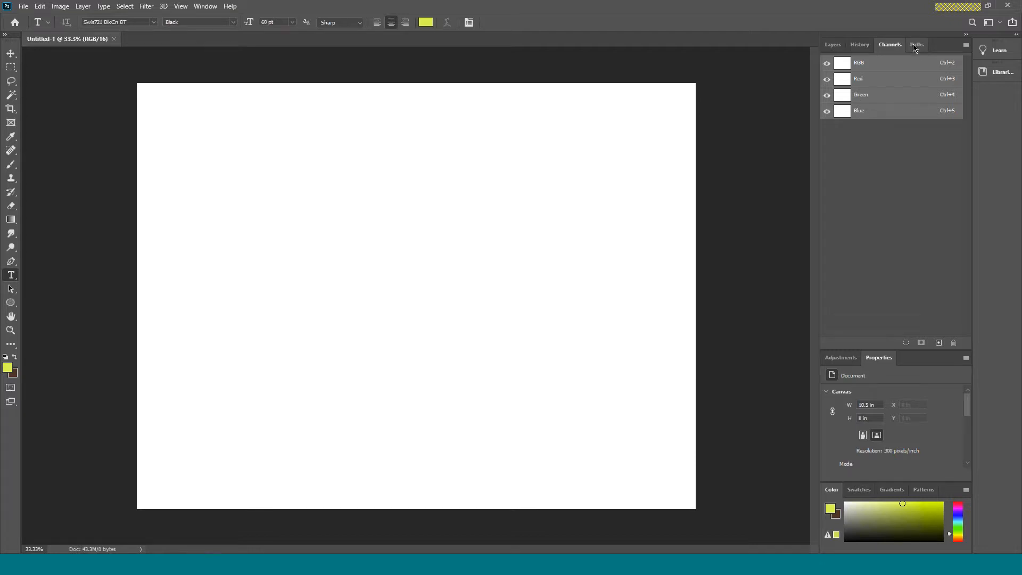
pyautogui.click(833, 47)
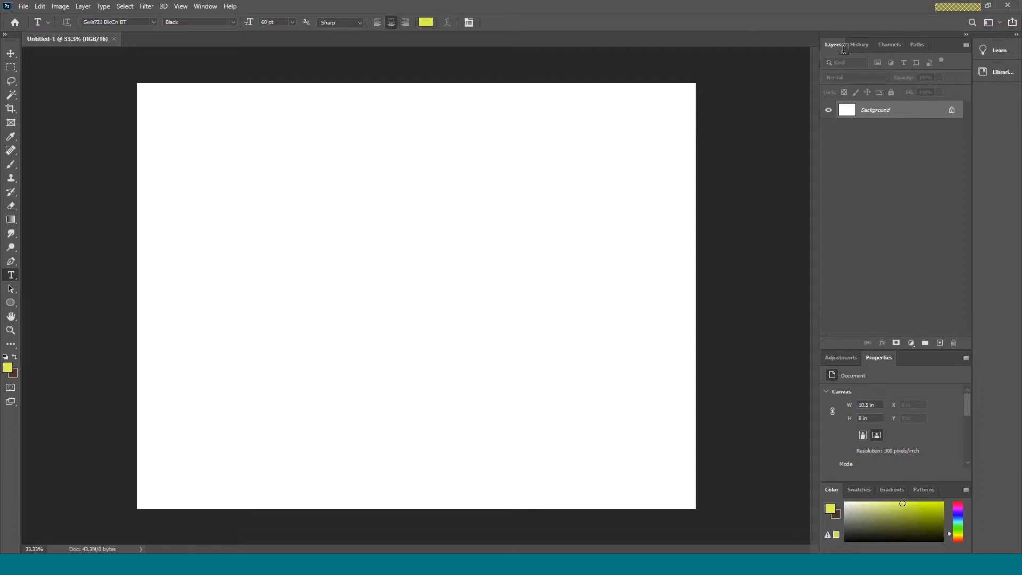
pyautogui.click(207, 8)
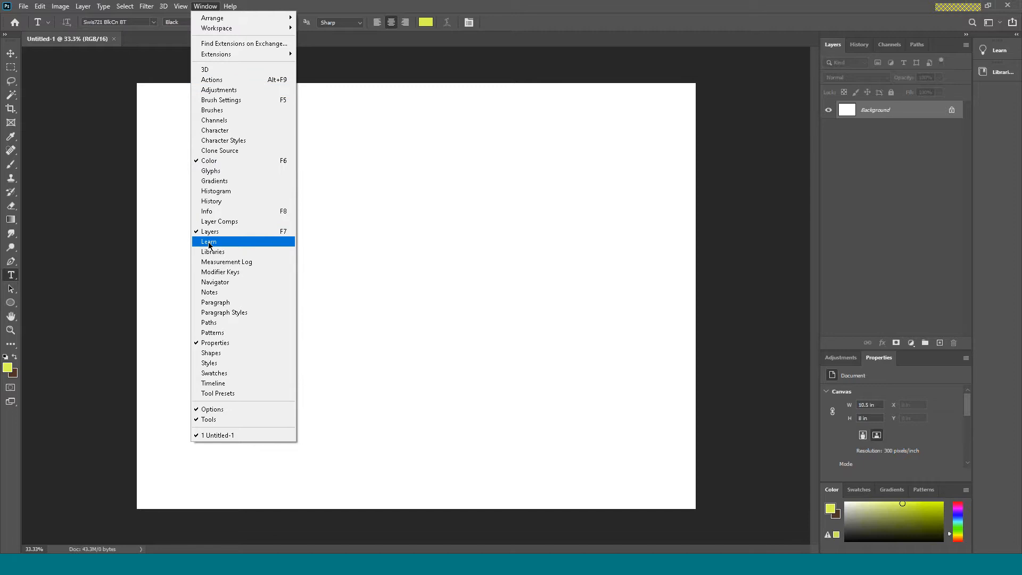
pyautogui.click(691, 29)
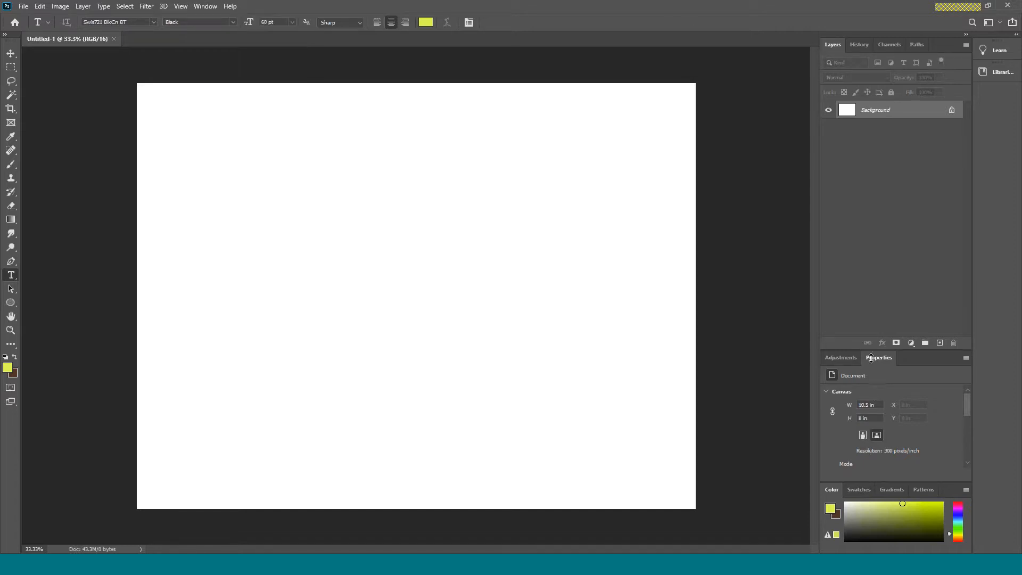
pyautogui.click(839, 360)
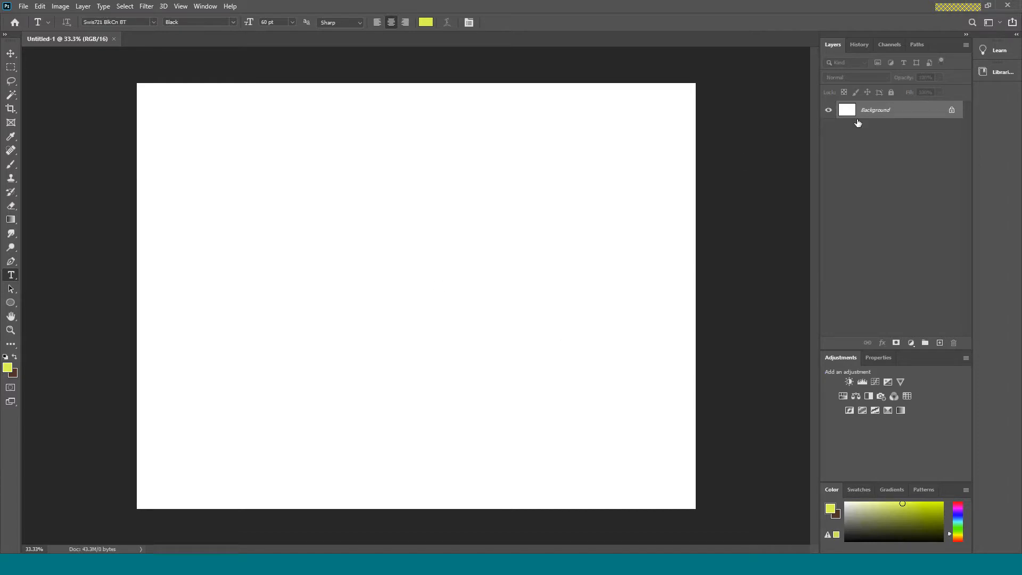
# Step: Unlock the Background layer, try locking all of it again, and leave it unlocked
pyautogui.click(952, 110)
pyautogui.hotkey('ctrl', 'z')
pyautogui.hotkey('ctrl', 'shift', 'z')
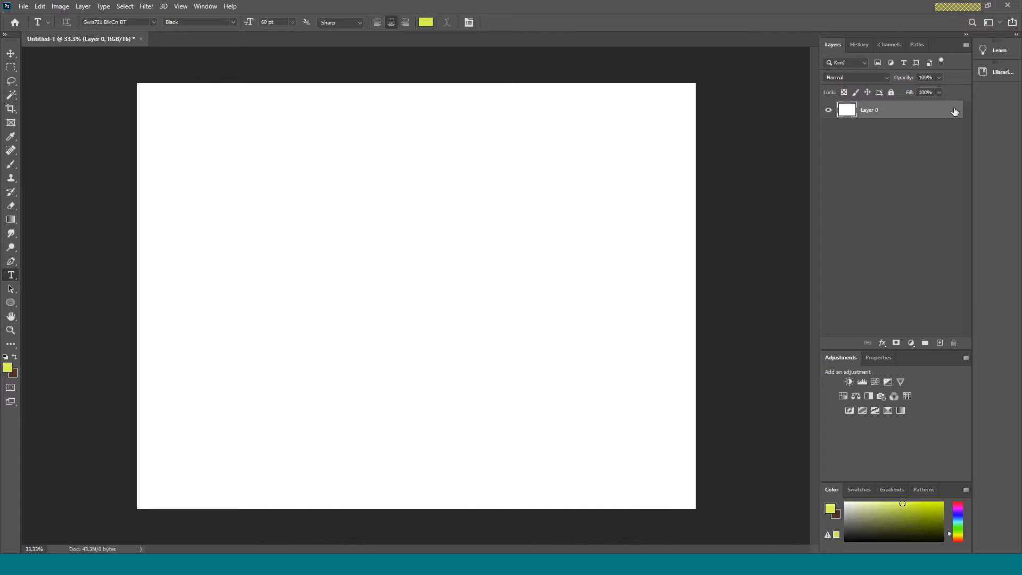
pyautogui.click(892, 93)
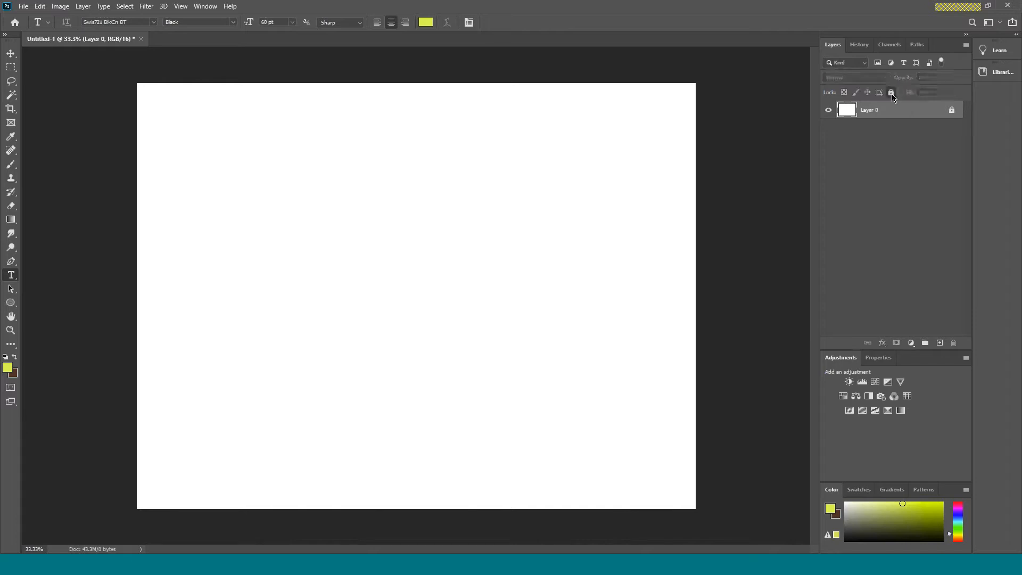
pyautogui.click(950, 111)
pyautogui.hotkey('ctrl', 'z')
pyautogui.click(951, 110)
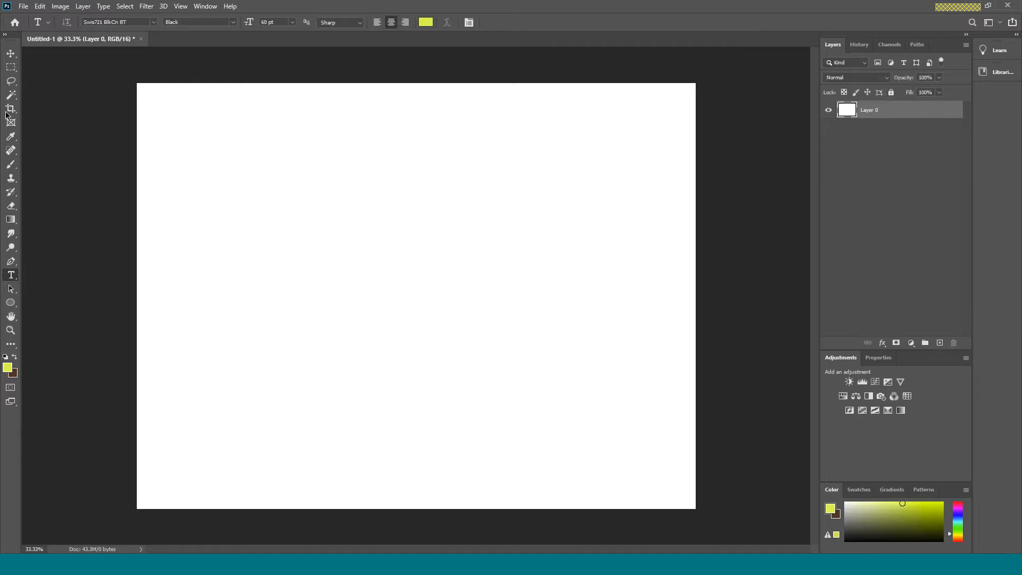
# Step: Try moving the white layer diagonally down and to the right with the Move tool, and undo the move
pyautogui.click(10, 53)
pyautogui.moveTo(204, 133); pyautogui.dragTo(346, 285)
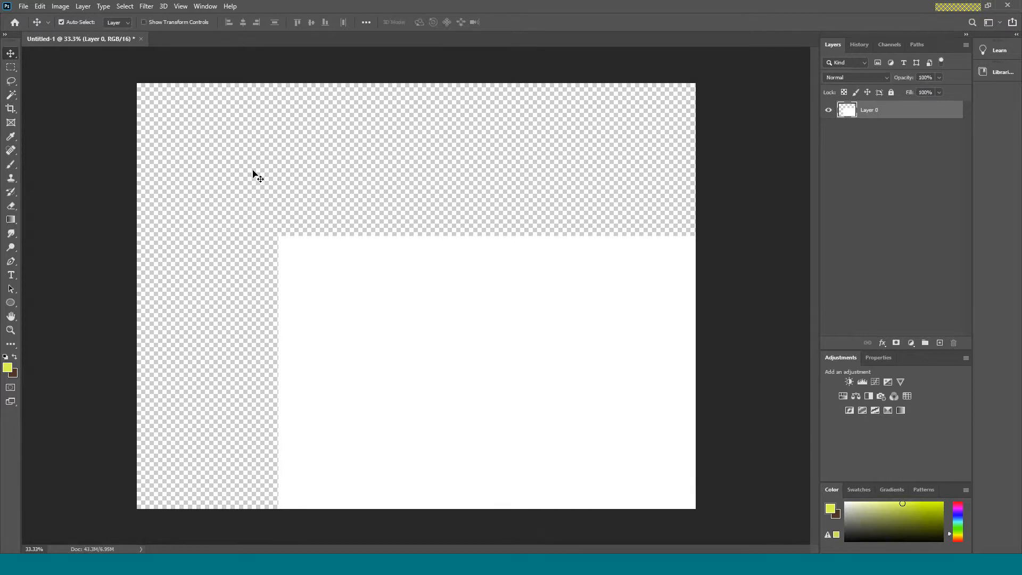
pyautogui.moveTo(494, 300); pyautogui.dragTo(493, 300)
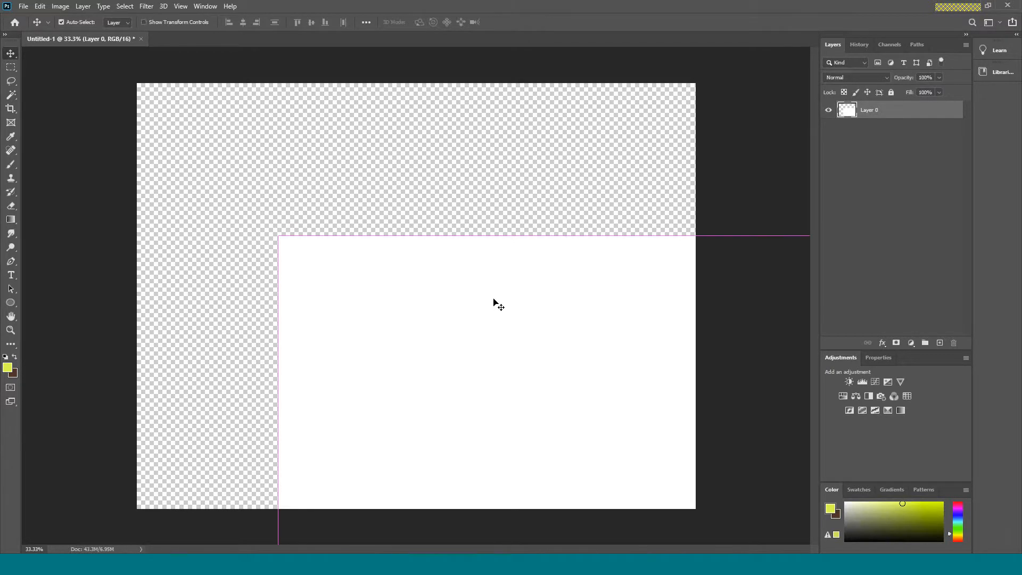
pyautogui.hotkey('ctrl', 'z')
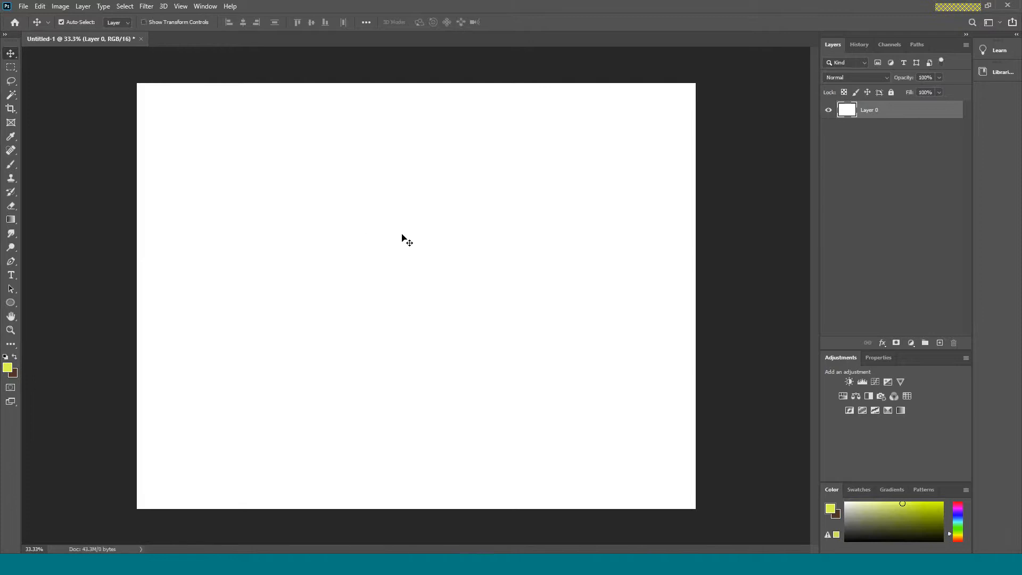
# Step: Fully lock the white layer and name it BACKGROUND with a gray color label
pyautogui.click(891, 93)
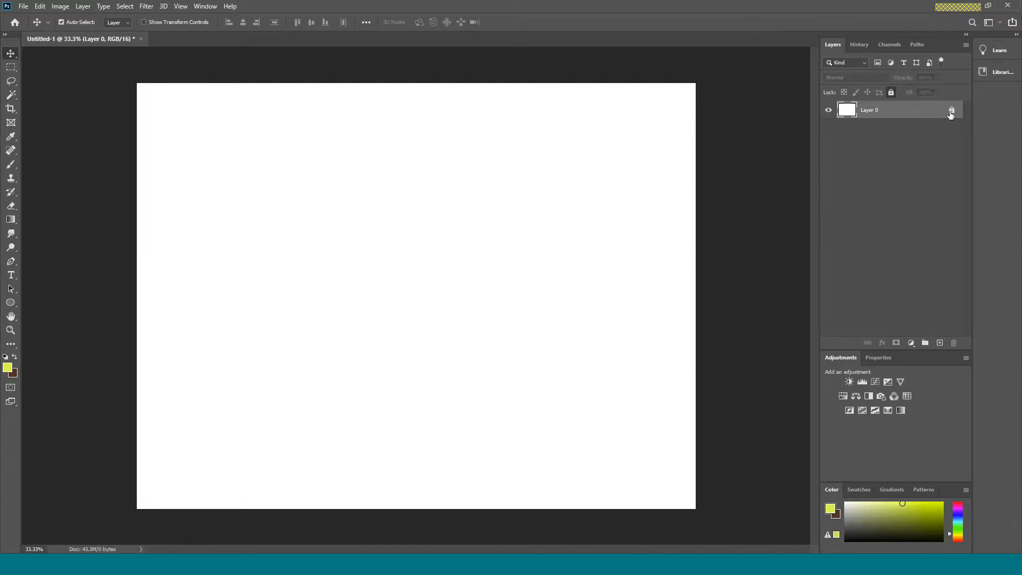
pyautogui.doubleClick(868, 111)
pyautogui.write('BACKGROUND')
pyautogui.press('Return')
pyautogui.rightClick(832, 111)
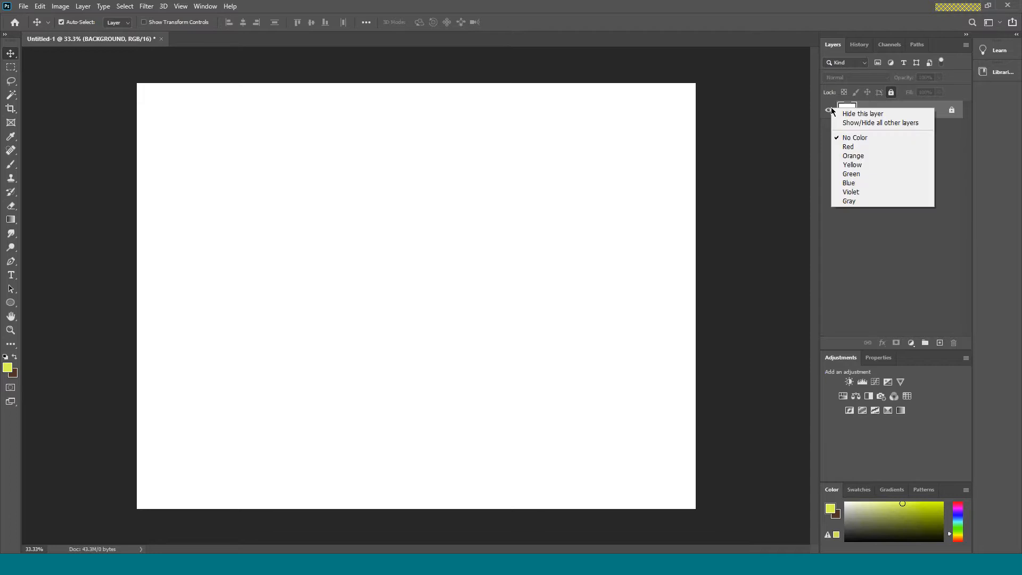
pyautogui.click(852, 202)
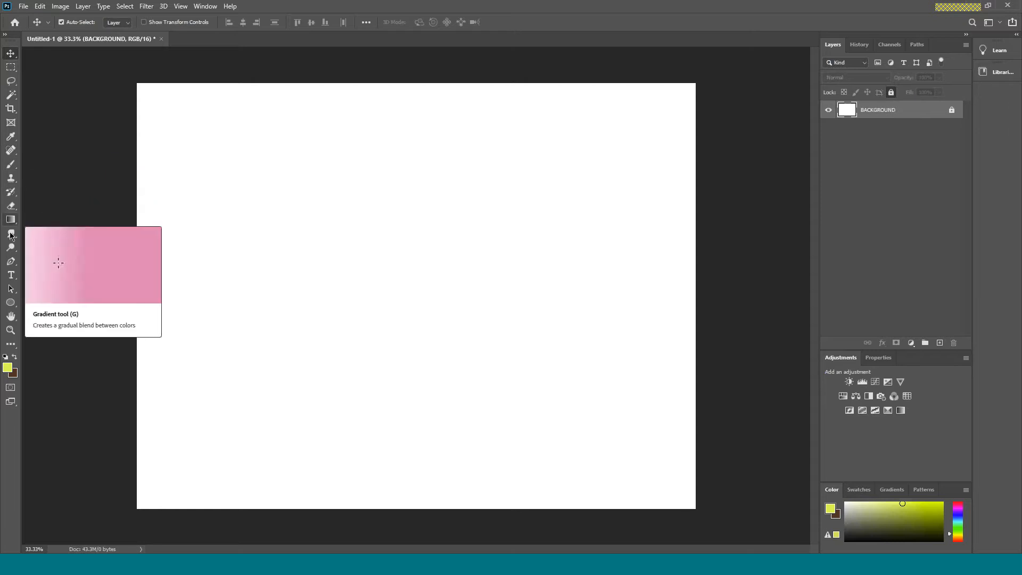
# Step: Draw a yellow-green filled rectangle shape about 1720 by 1210 px in the upper middle of the canvas
pyautogui.click(18, 311)
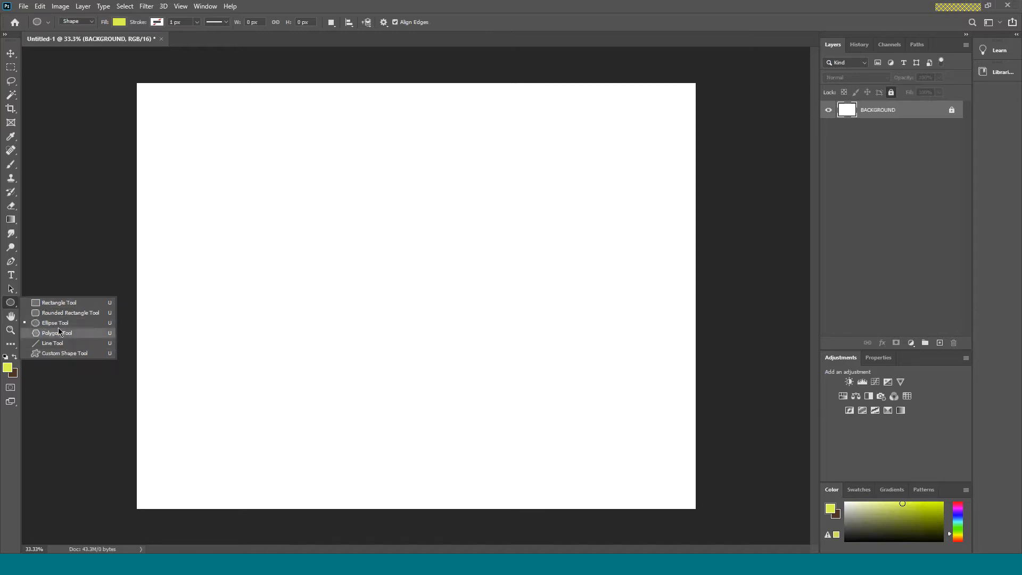
pyautogui.click(59, 305)
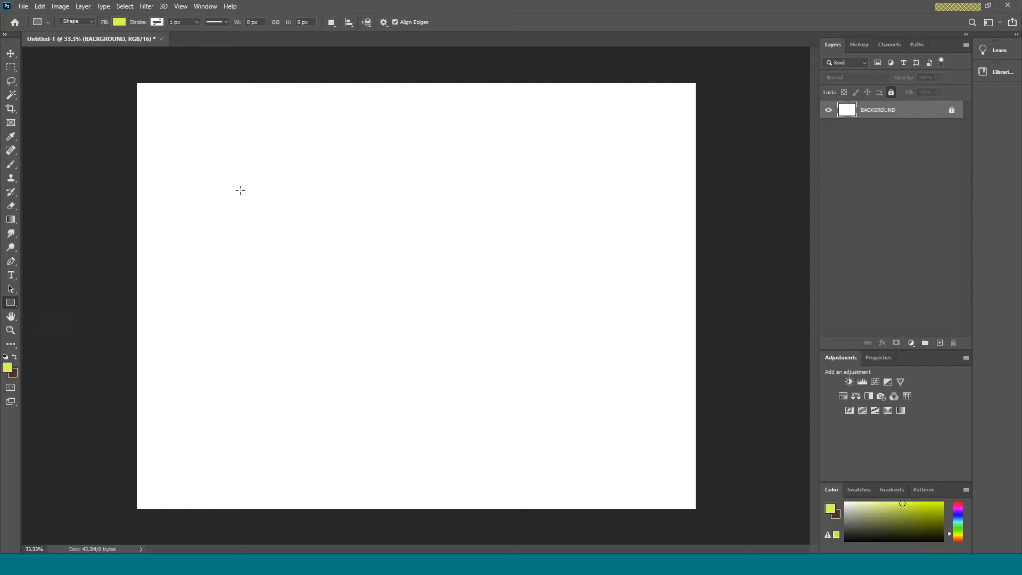
pyautogui.moveTo(245, 155)
pyautogui.mouseDown()
pyautogui.moveTo(408, 306)
pyautogui.moveTo(550, 369)
pyautogui.mouseUp()
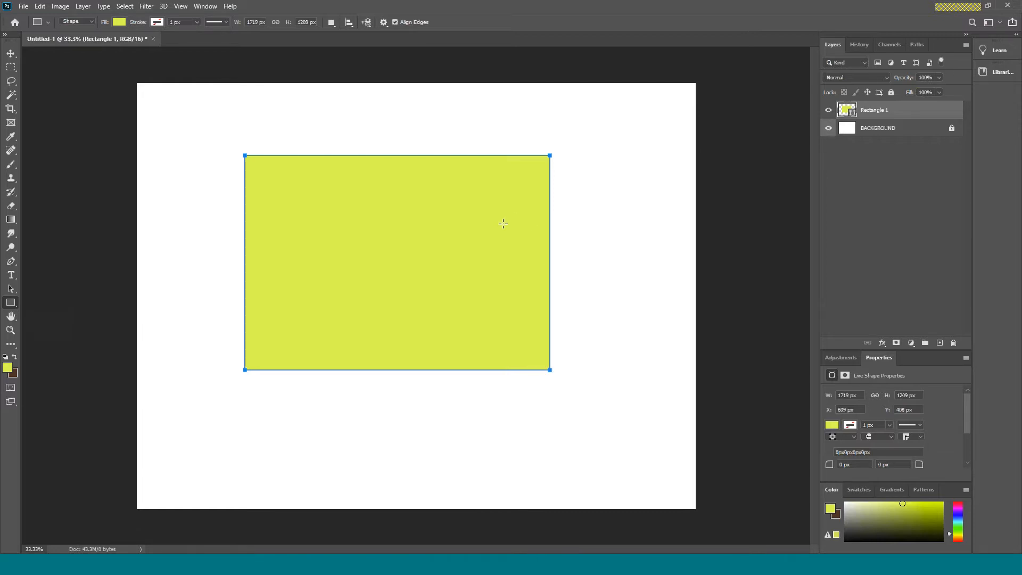
pyautogui.press('Return')
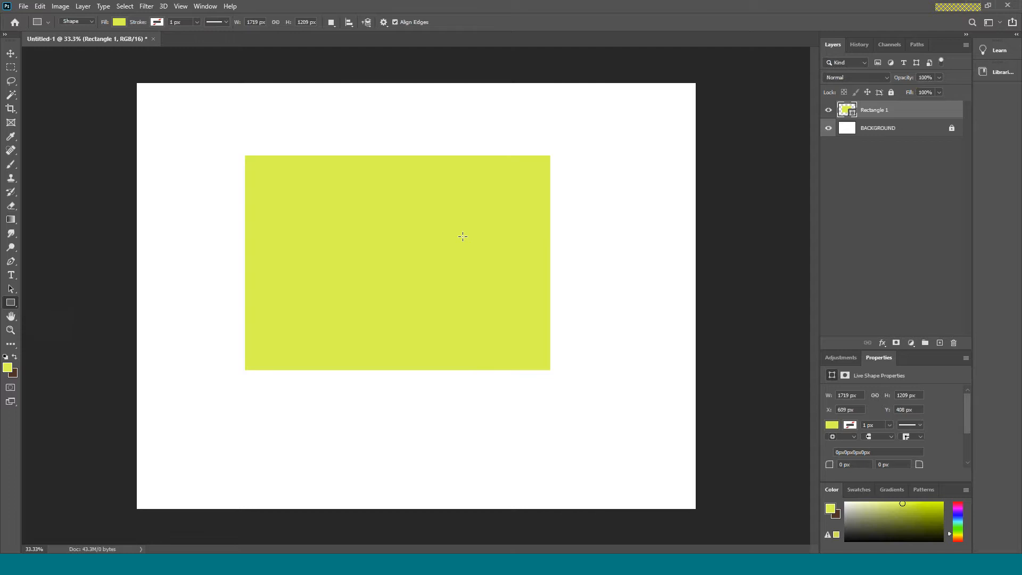
# Step: Toggle the rectangle layer's visibility off and on twice, leaving it shown
pyautogui.click(829, 111)
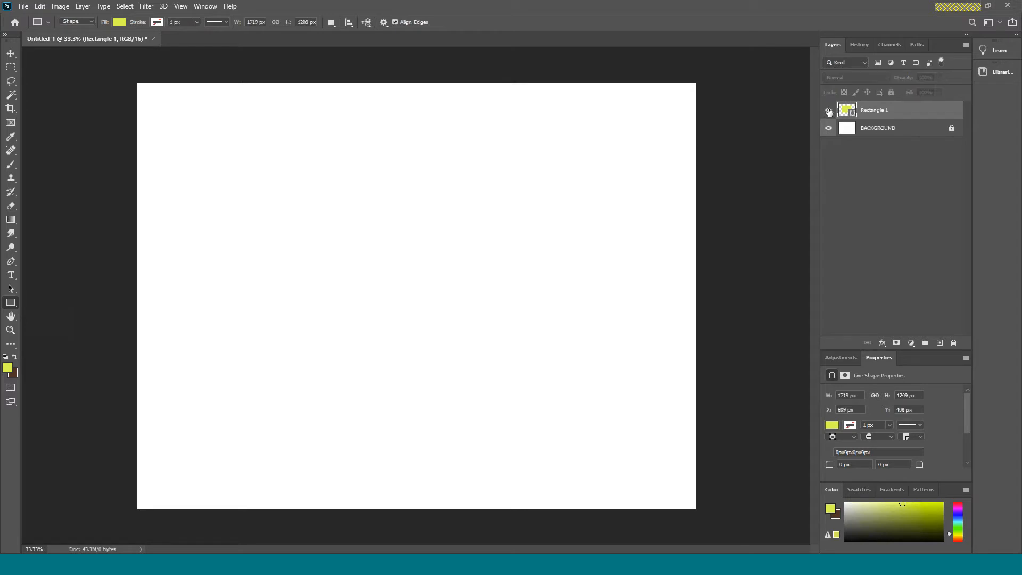
pyautogui.click(829, 110)
pyautogui.click(829, 111)
pyautogui.click(829, 111)
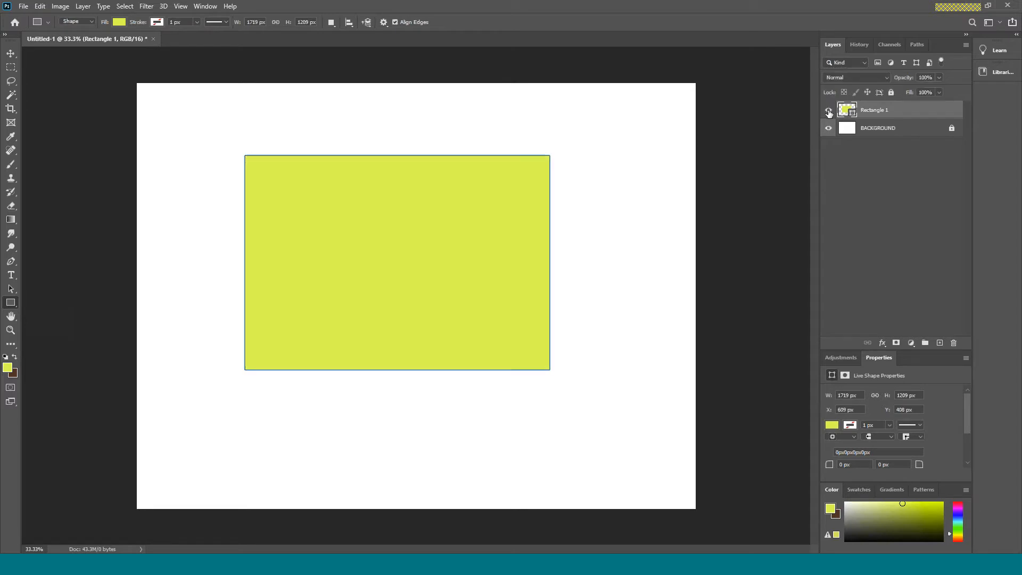
# Step: Rename the yellow-green rectangle's layer as BOX
pyautogui.doubleClick(874, 111)
pyautogui.write('BOX')
pyautogui.press('Return')
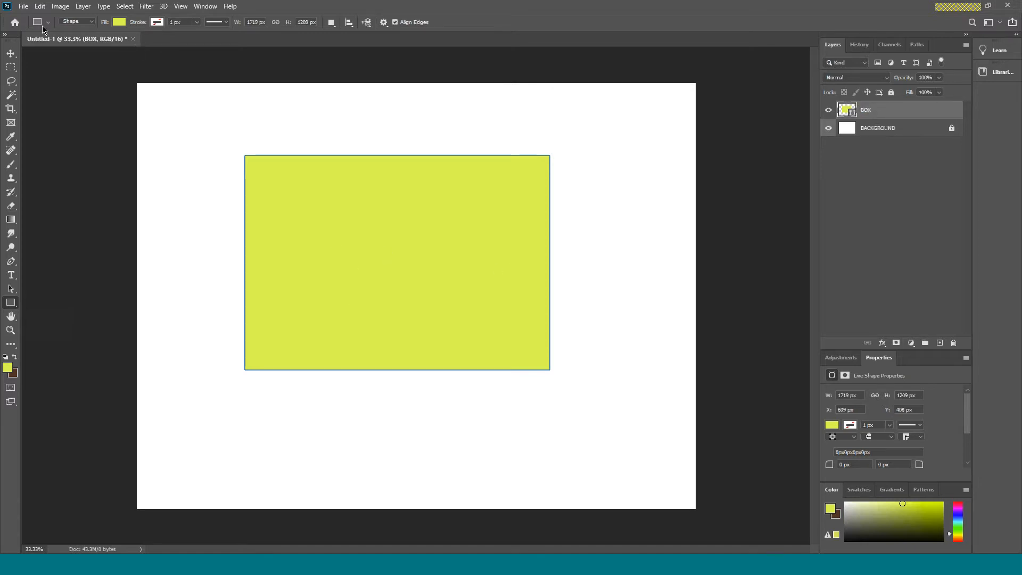
# Step: Move the box around the canvas with the Move tool, leaving it near the center at about X 864, Y 567 px
pyautogui.press('v')
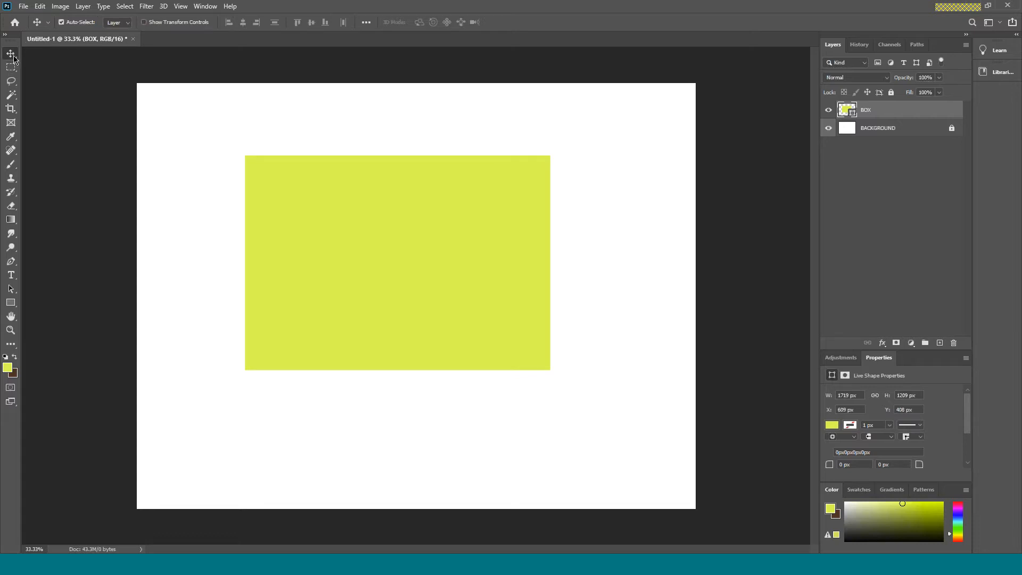
pyautogui.moveTo(381, 244)
pyautogui.mouseDown()
pyautogui.moveTo(373, 293)
pyautogui.moveTo(496, 335)
pyautogui.moveTo(447, 238)
pyautogui.moveTo(424, 243)
pyautogui.moveTo(461, 201)
pyautogui.moveTo(395, 272)
pyautogui.moveTo(402, 251)
pyautogui.moveTo(411, 279)
pyautogui.moveTo(391, 252)
pyautogui.mouseUp()
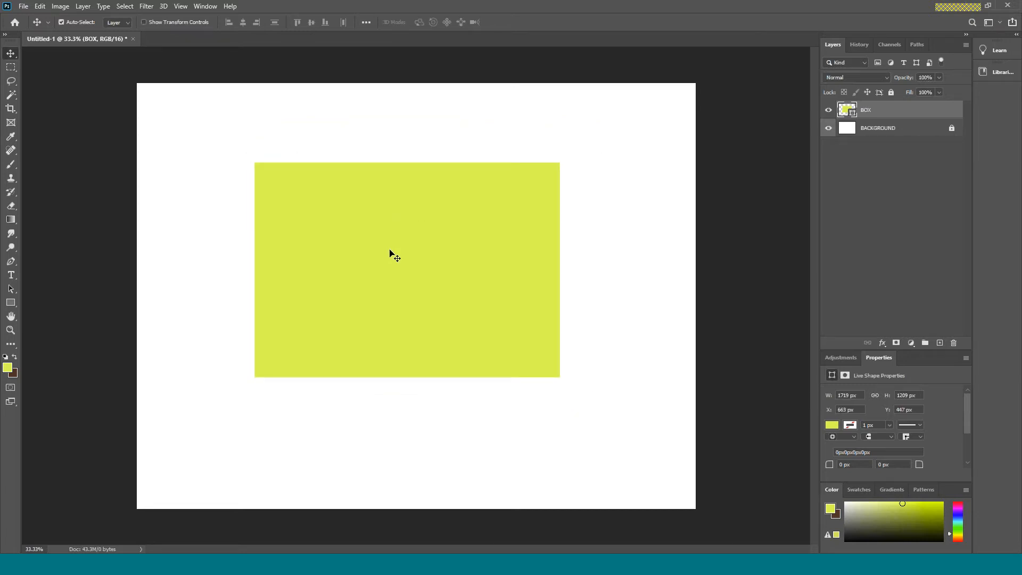
pyautogui.moveTo(390, 252); pyautogui.dragTo(503, 229)
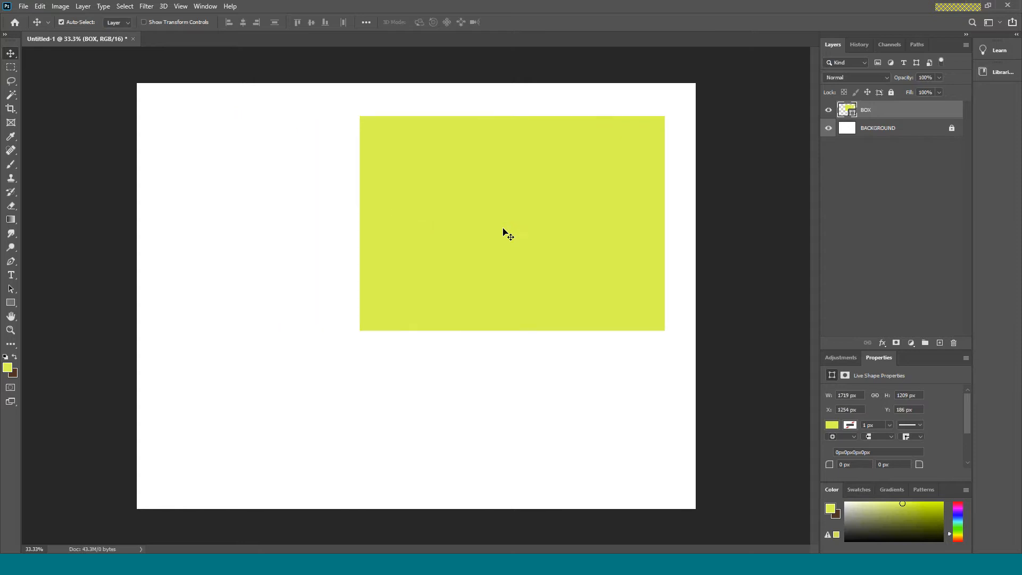
pyautogui.moveTo(503, 230); pyautogui.dragTo(507, 383)
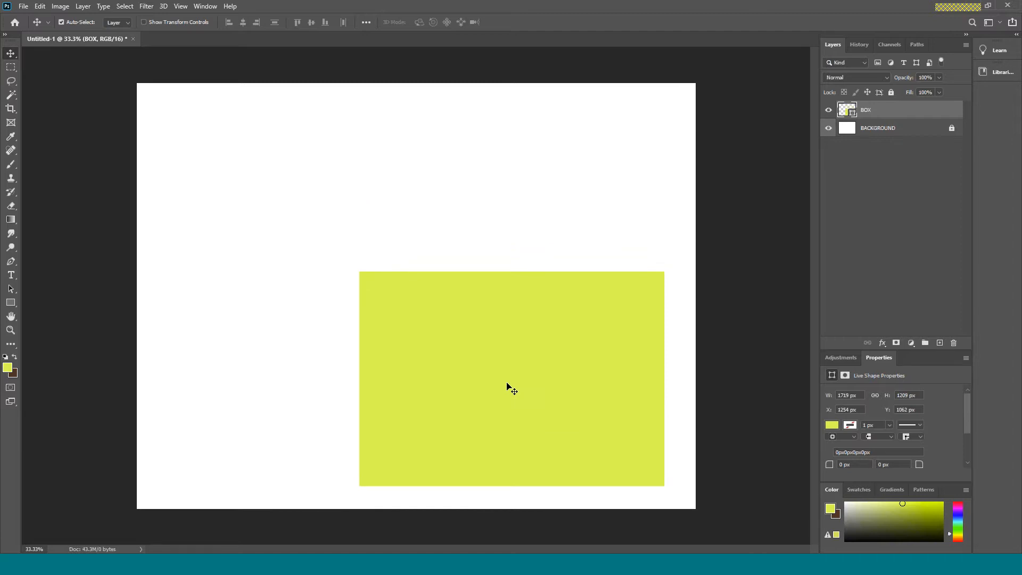
pyautogui.moveTo(507, 384); pyautogui.dragTo(438, 296)
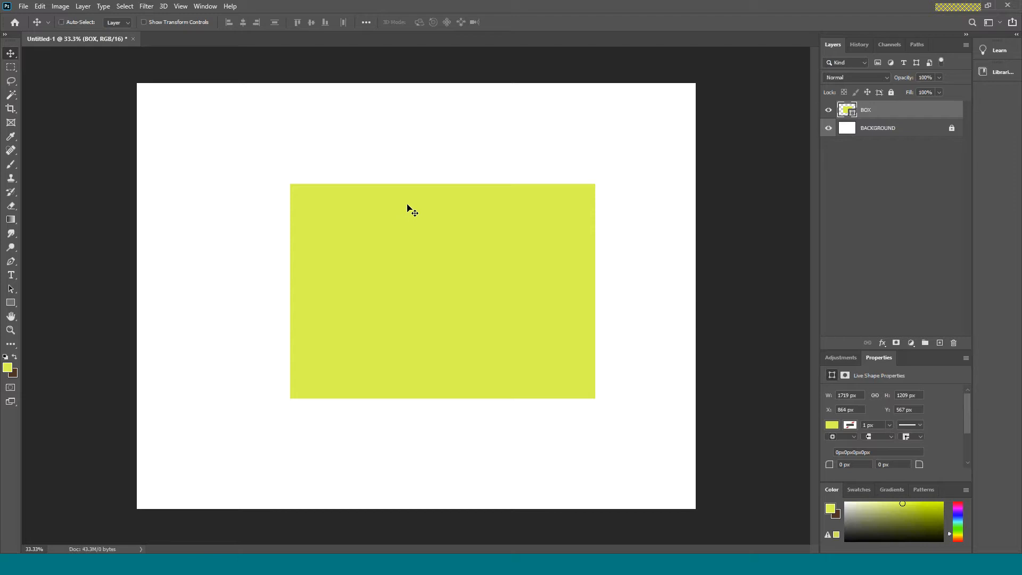
# Step: Try scaling the box to about 106% and rotating it about 4° clockwise with Free Transform, and cancel the transform
pyautogui.hotkey('ctrl', 't')
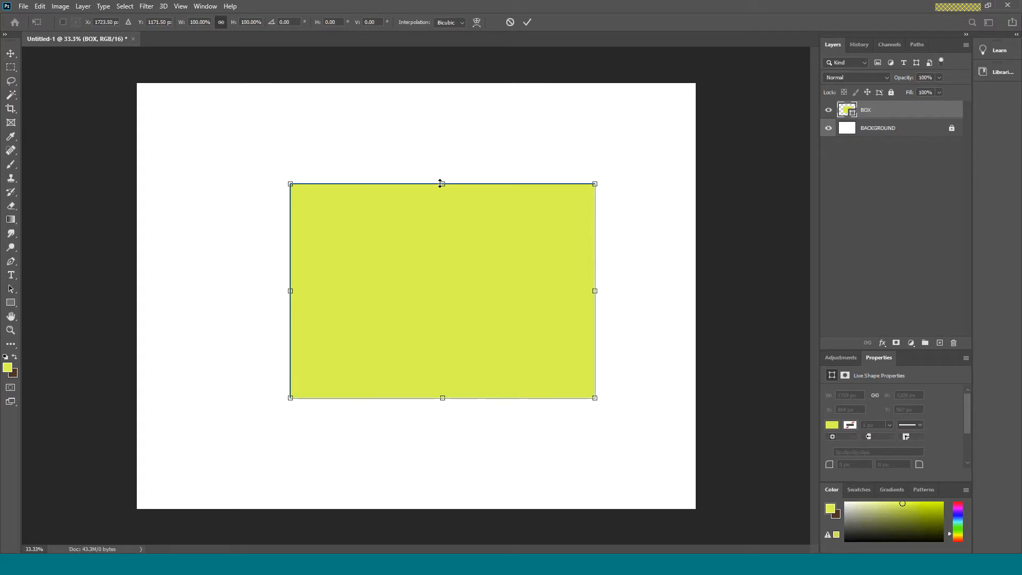
pyautogui.moveTo(442, 181)
pyautogui.mouseDown()
pyautogui.moveTo(440, 144)
pyautogui.moveTo(443, 170)
pyautogui.mouseUp()
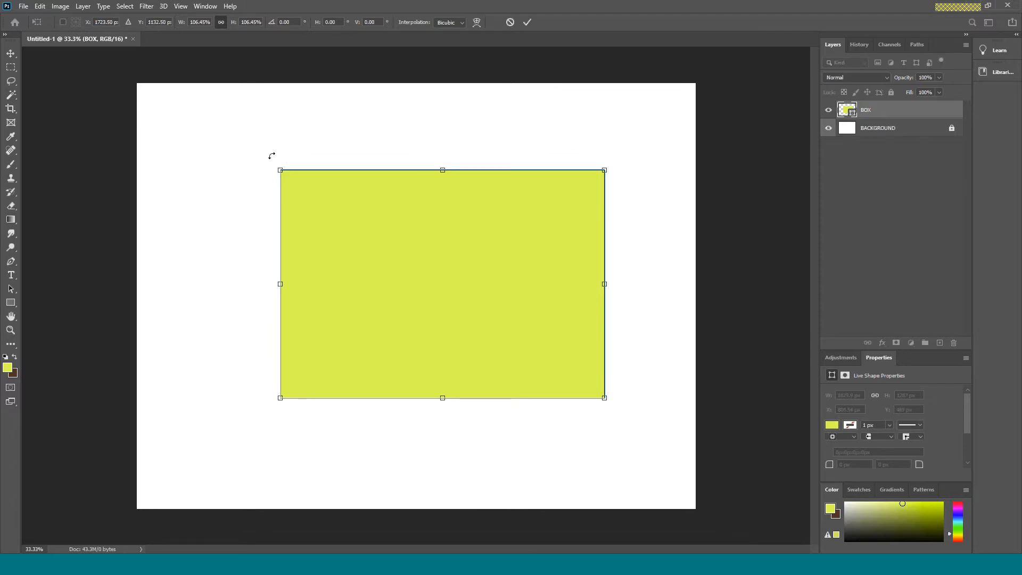
pyautogui.moveTo(272, 155)
pyautogui.mouseDown()
pyautogui.moveTo(224, 340)
pyautogui.moveTo(269, 199)
pyautogui.moveTo(225, 279)
pyautogui.moveTo(232, 244)
pyautogui.moveTo(283, 147)
pyautogui.mouseUp()
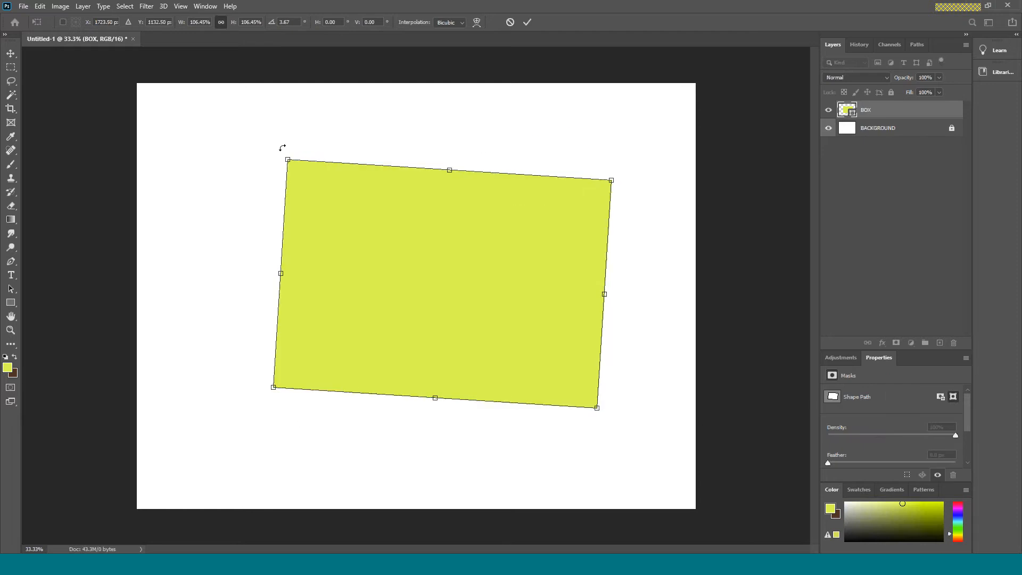
pyautogui.press('Escape')
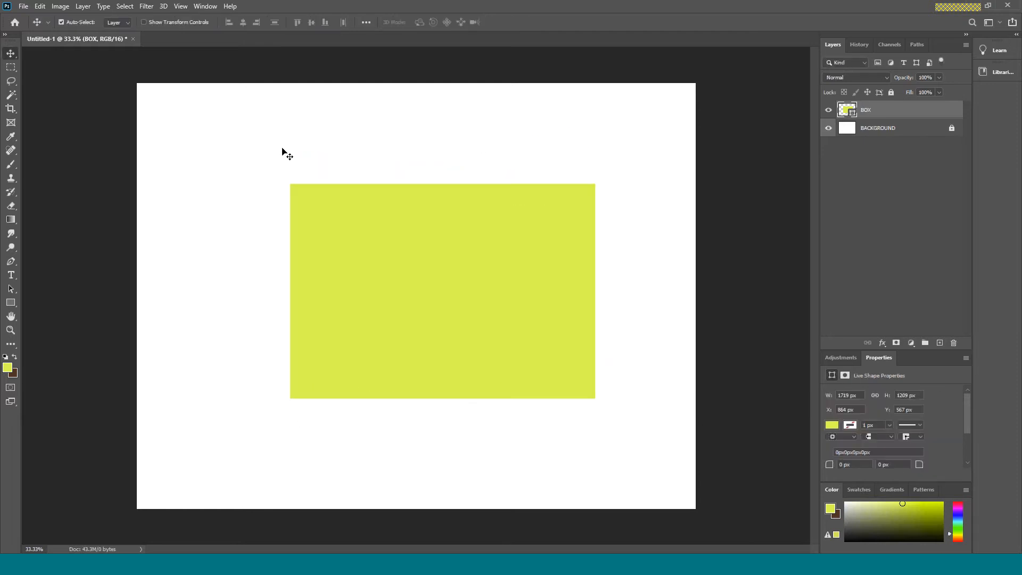
# Step: Try rotating the box freely by its corner, return it to 0°, and commit the transform
pyautogui.hotkey('ctrl', 't')
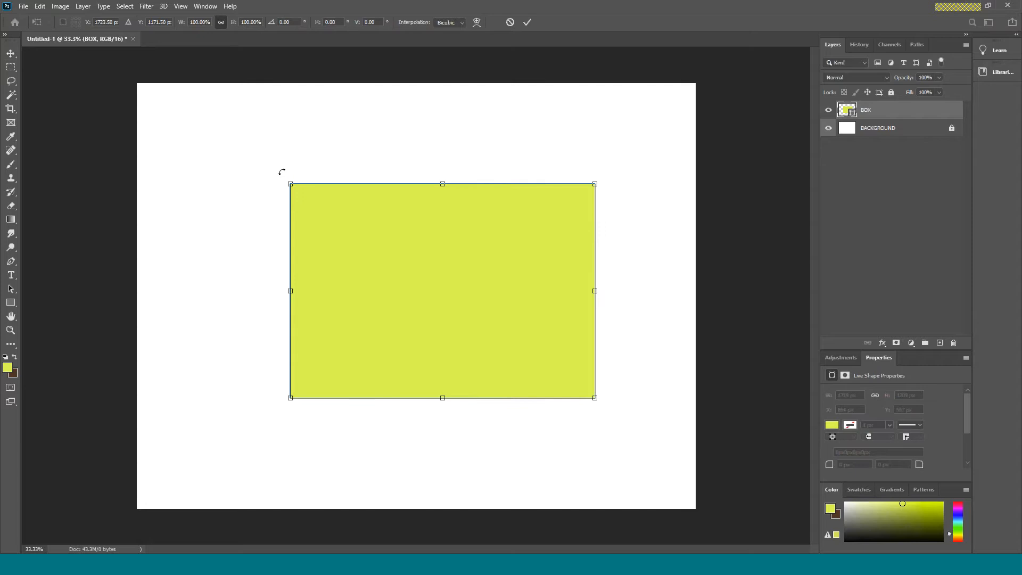
pyautogui.moveTo(282, 171)
pyautogui.mouseDown()
pyautogui.moveTo(247, 238)
pyautogui.moveTo(234, 378)
pyautogui.moveTo(247, 257)
pyautogui.moveTo(281, 155)
pyautogui.mouseUp()
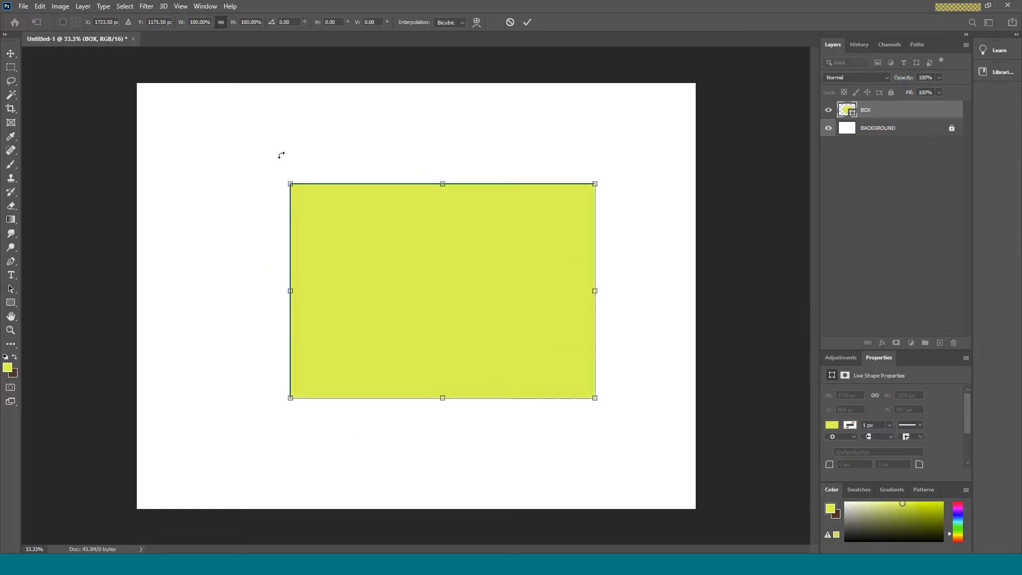
pyautogui.press('Return')
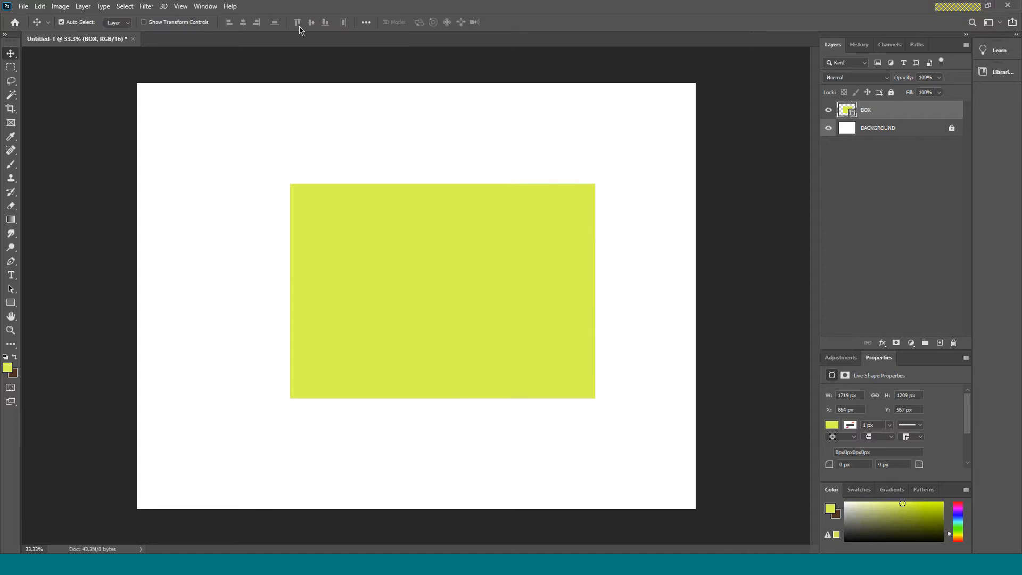
# Step: Try rotating the box freely counterclockwise and to an exact angle of 22.5°, and cancel the transform
pyautogui.hotkey('ctrl', 't')
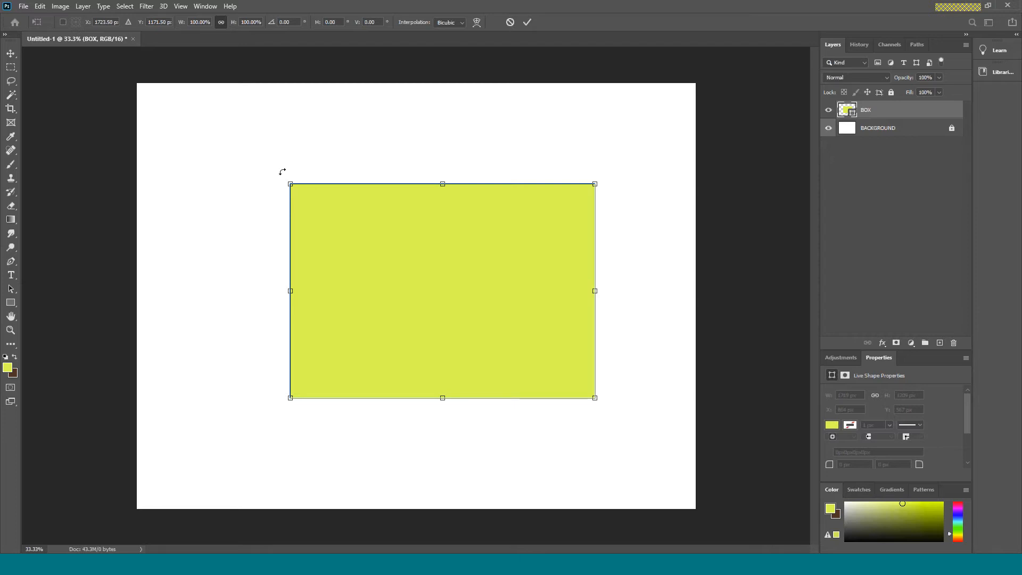
pyautogui.moveTo(286, 171); pyautogui.dragTo(245, 243)
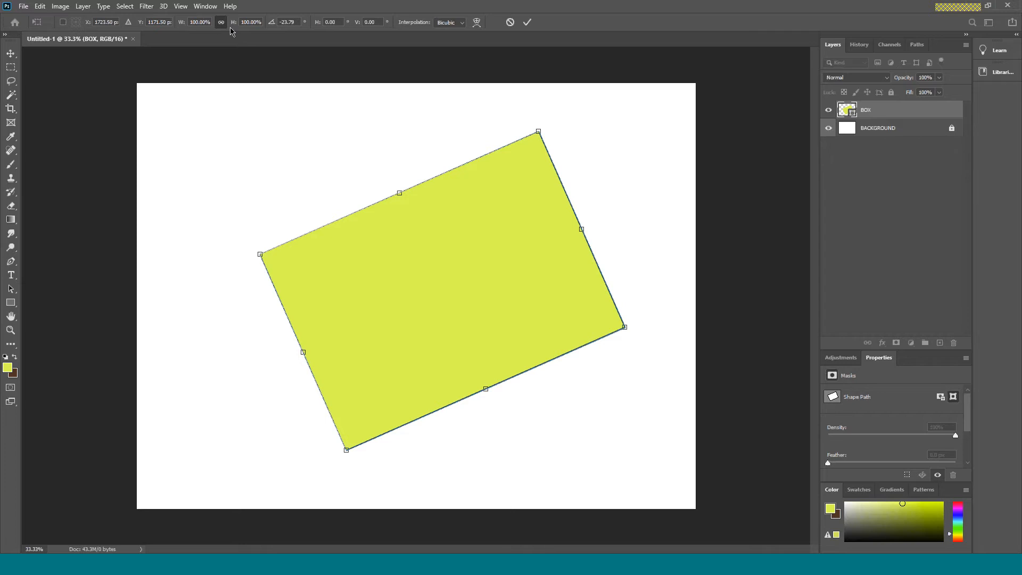
pyautogui.click(300, 21)
pyautogui.write('22.5')
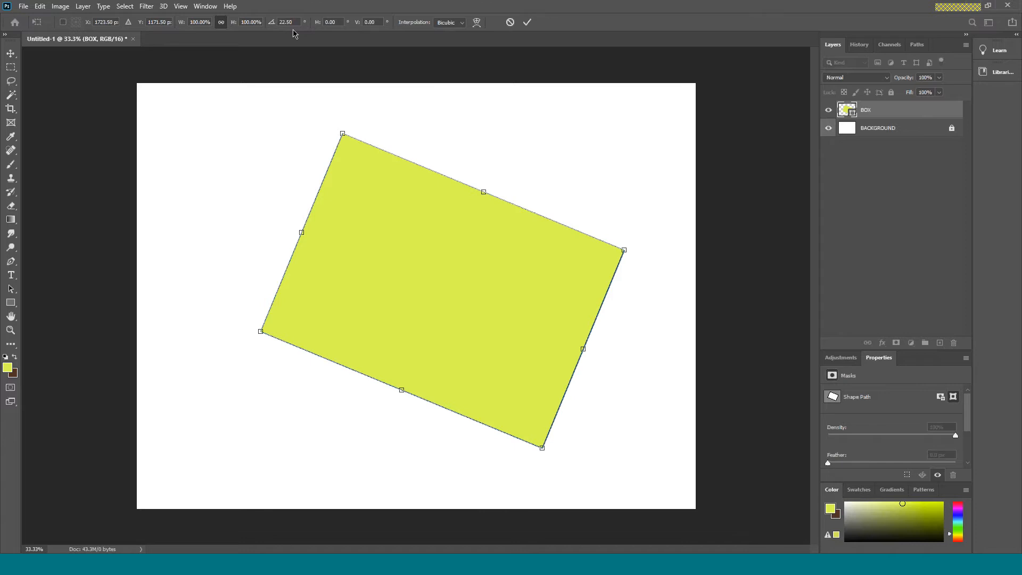
pyautogui.click(510, 22)
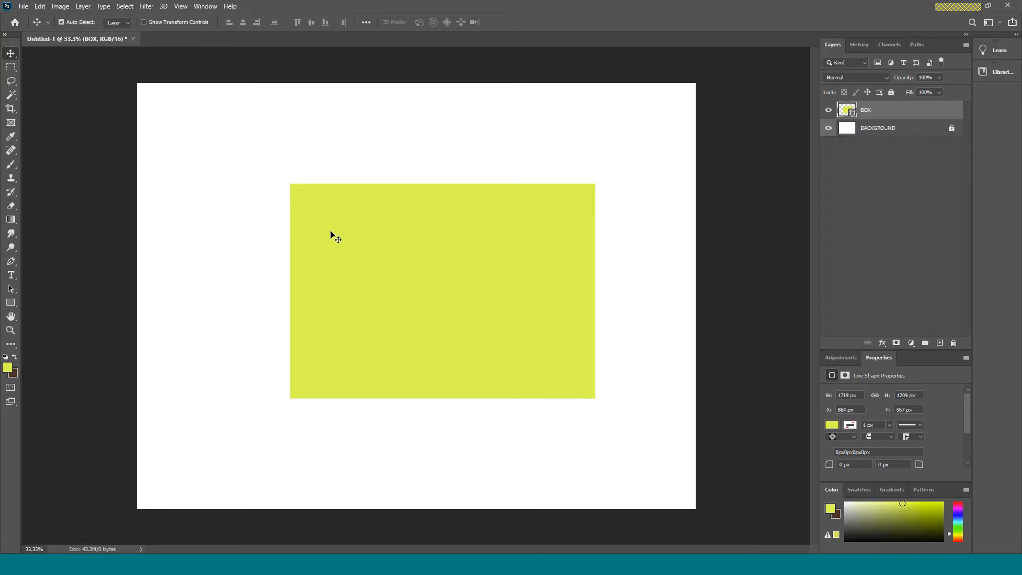
# Step: Set the foreground color to purple cc33cc, turning the web-colors-only restriction on to snap the shade and off again
pyautogui.click(7, 368)
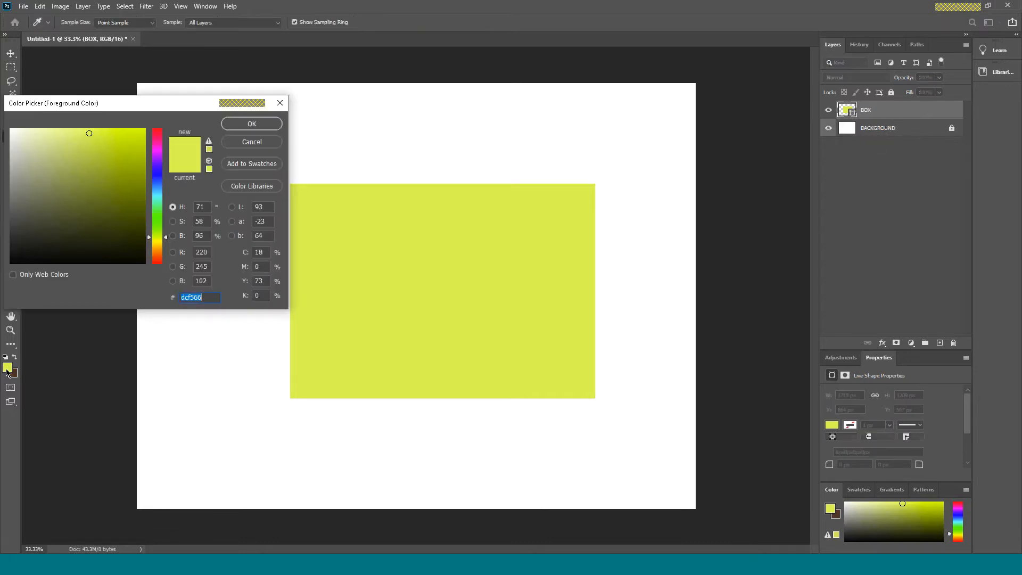
pyautogui.click(158, 152)
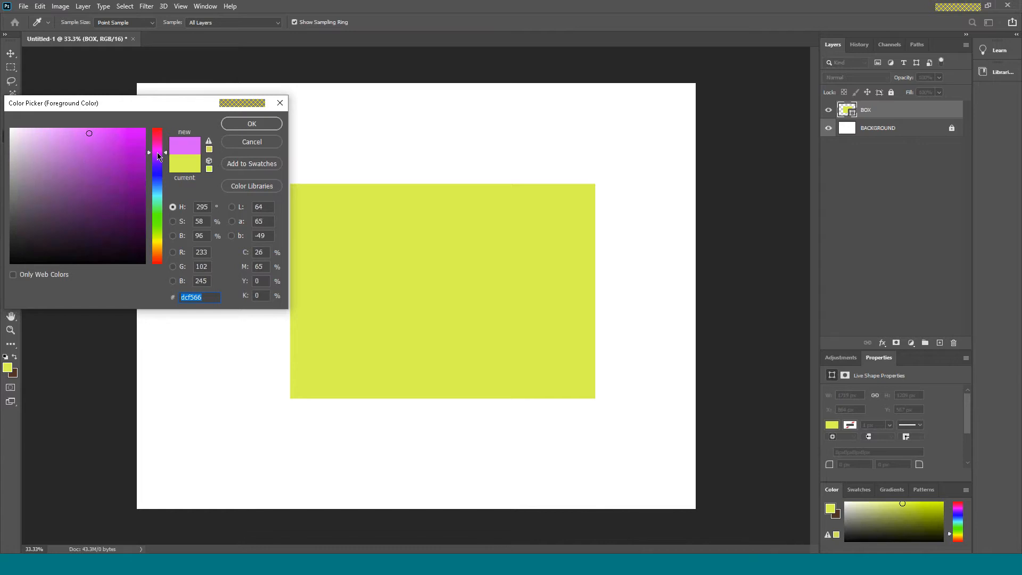
pyautogui.moveTo(89, 162)
pyautogui.mouseDown()
pyautogui.moveTo(64, 149)
pyautogui.moveTo(84, 158)
pyautogui.mouseUp()
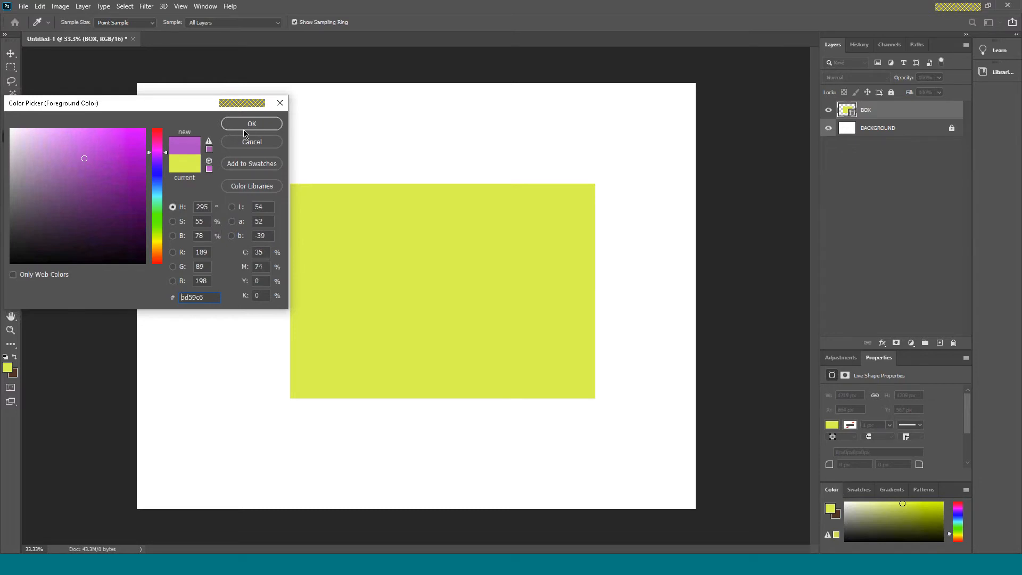
pyautogui.click(112, 161)
pyautogui.click(107, 157)
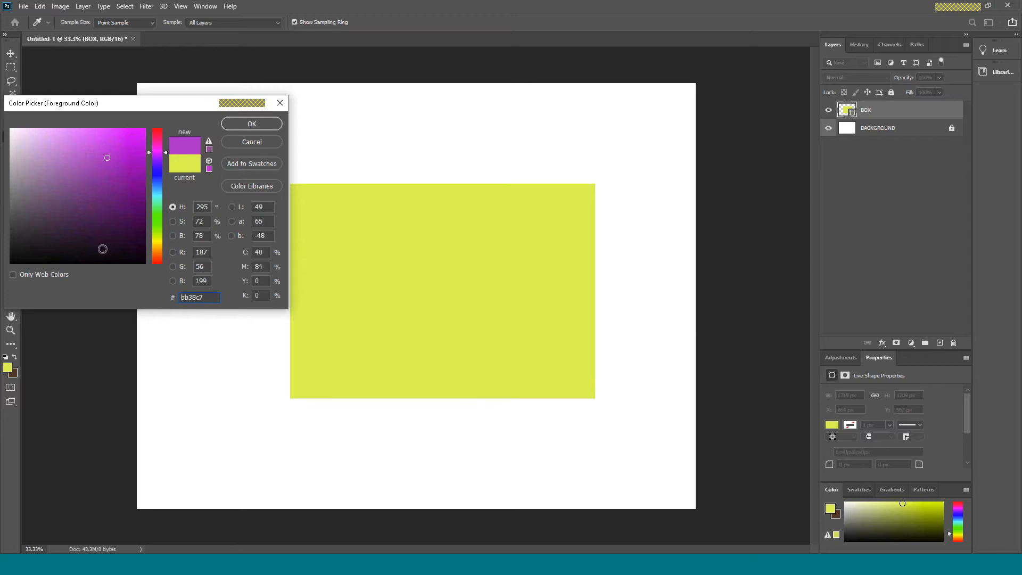
pyautogui.click(13, 275)
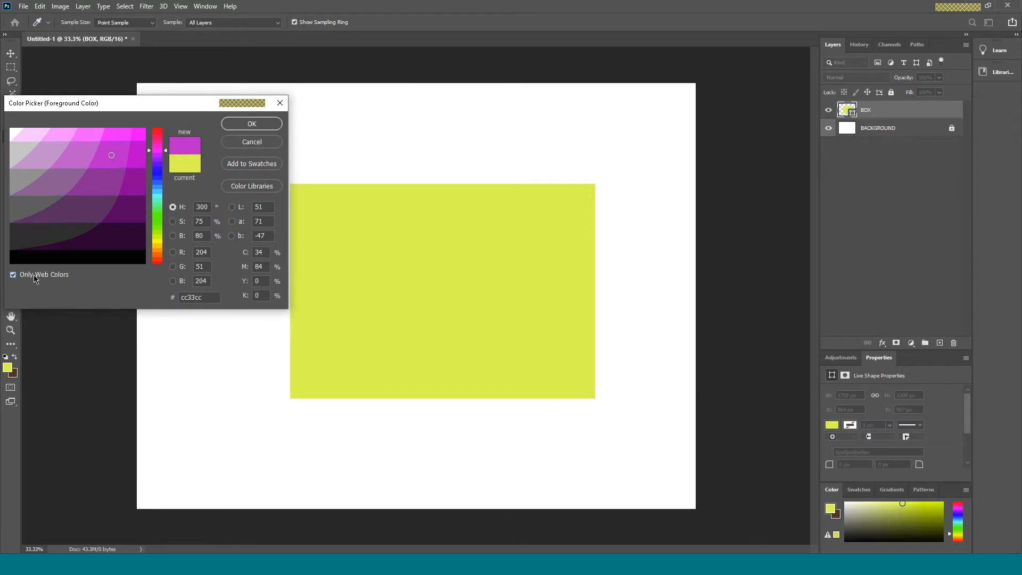
pyautogui.click(13, 275)
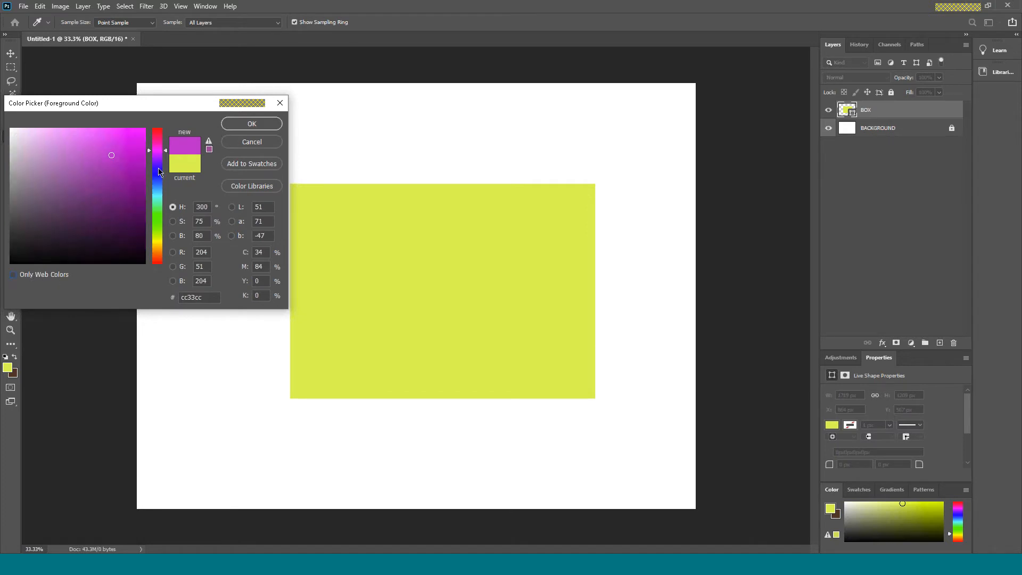
pyautogui.click(252, 124)
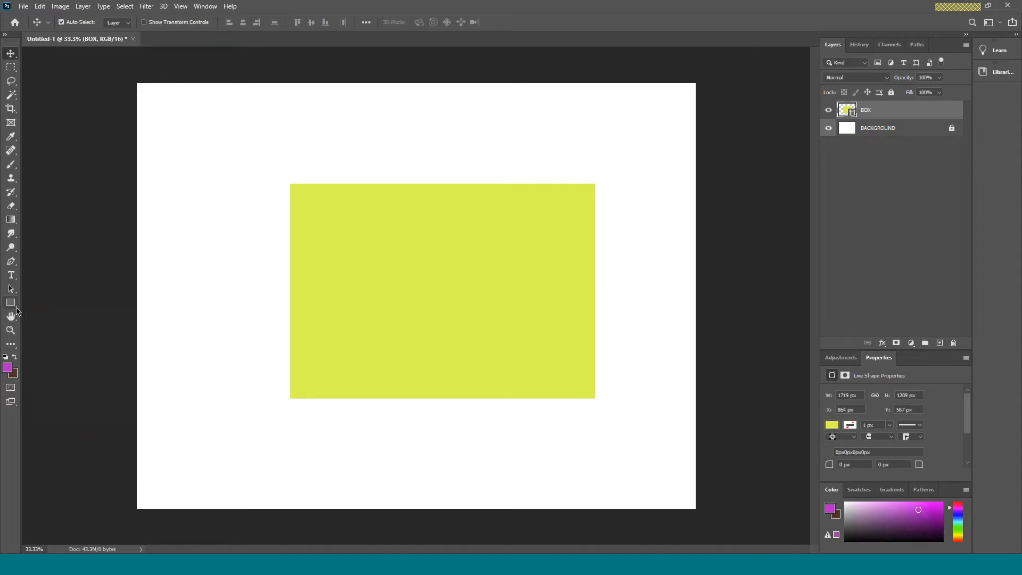
# Step: Draw an ellipse about 1626 by 873 px overlapping the box's upper-left corner, and fill it with the purple foreground color
pyautogui.rightClick(16, 309)
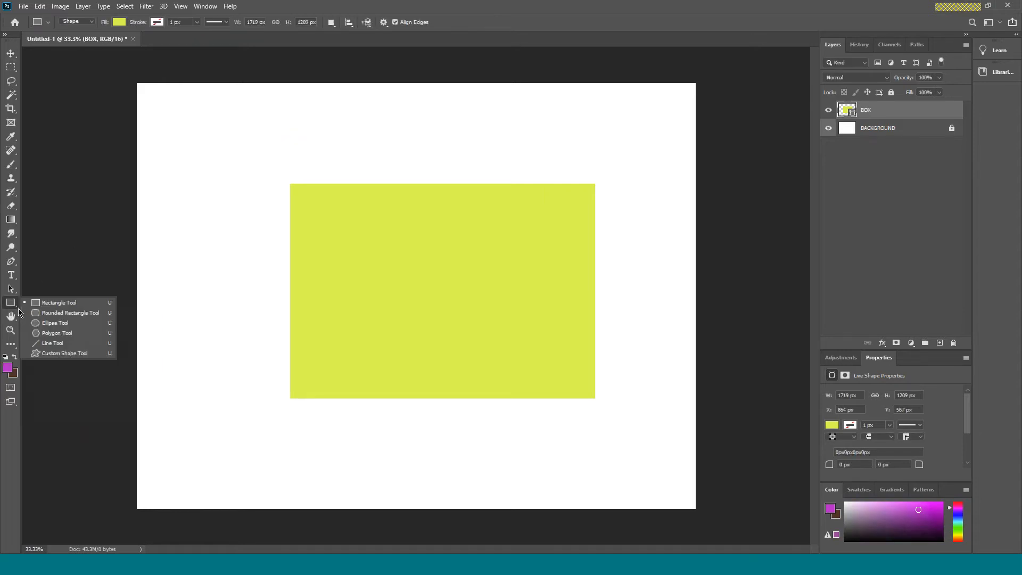
pyautogui.click(49, 323)
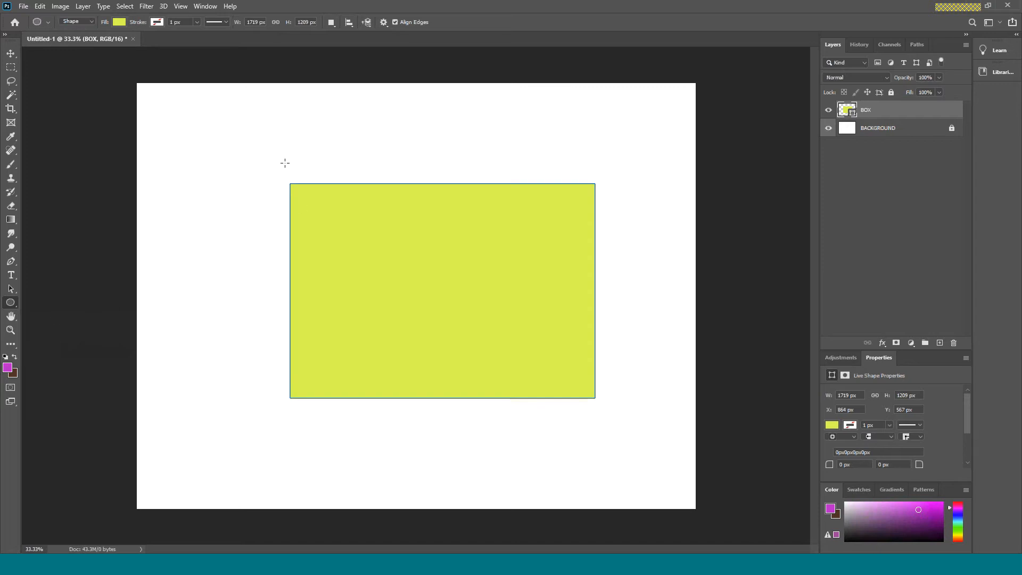
pyautogui.moveTo(235, 130); pyautogui.dragTo(522, 282)
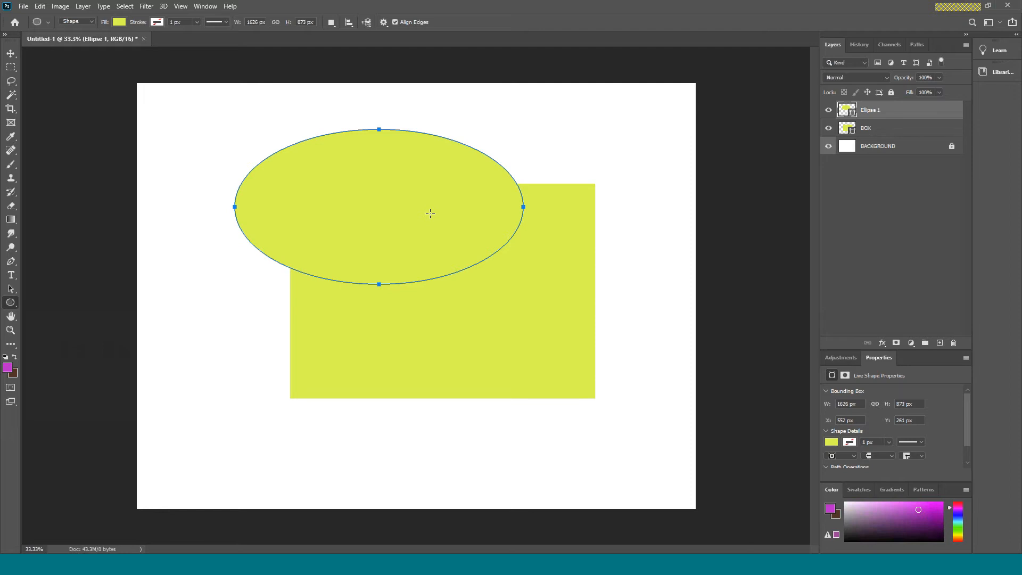
pyautogui.hotkey('alt', 'BackSpace')
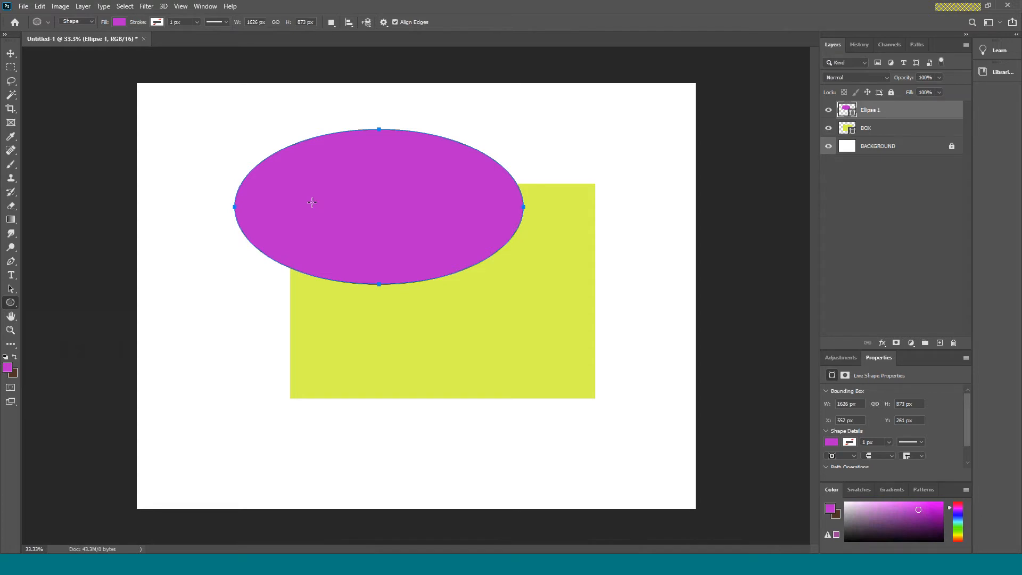
# Step: Move the purple ellipse up and to the left to about X 324, Y 171 px
pyautogui.click(10, 53)
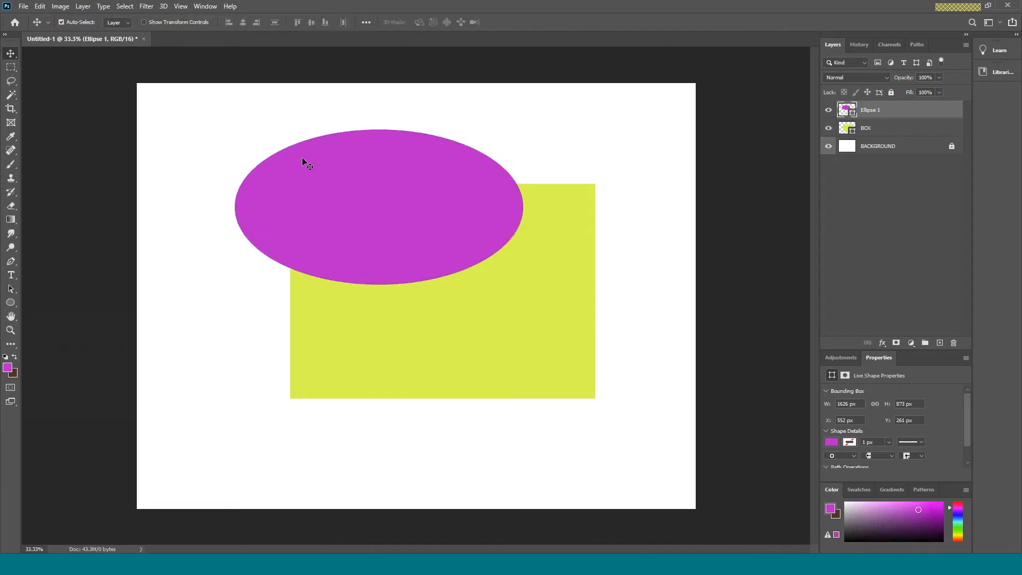
pyautogui.moveTo(357, 180); pyautogui.dragTo(334, 155)
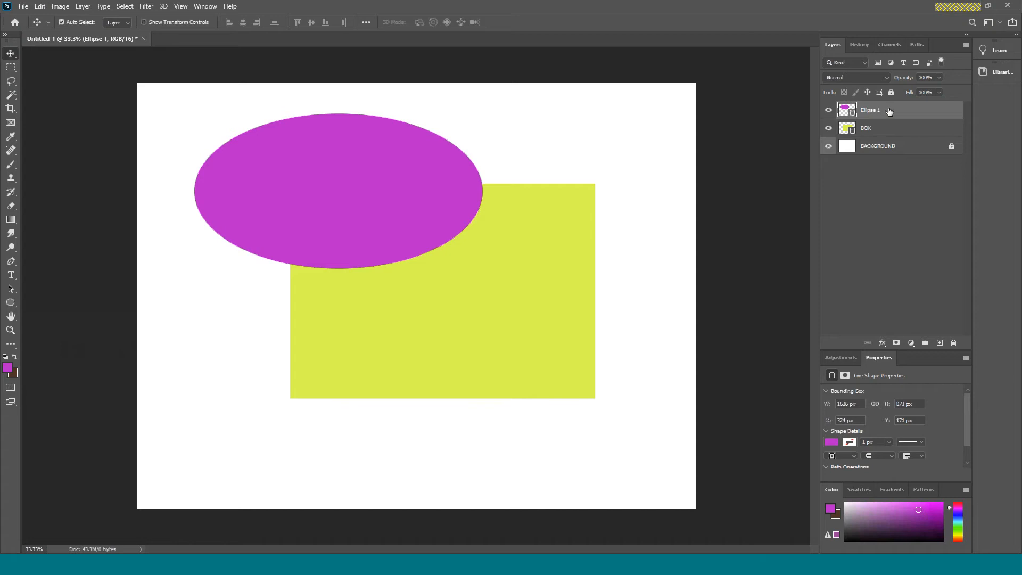
# Step: Restack the ellipse layer below the BOX layer and bring it back above it
pyautogui.moveTo(889, 111); pyautogui.dragTo(882, 141)
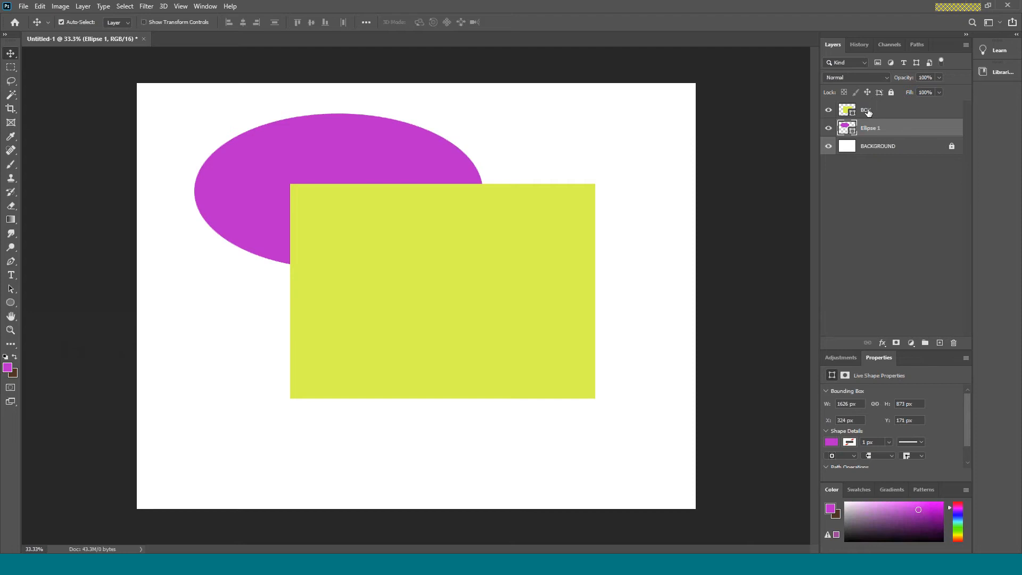
pyautogui.moveTo(876, 112); pyautogui.dragTo(873, 133)
pyautogui.moveTo(881, 129); pyautogui.dragTo(876, 101)
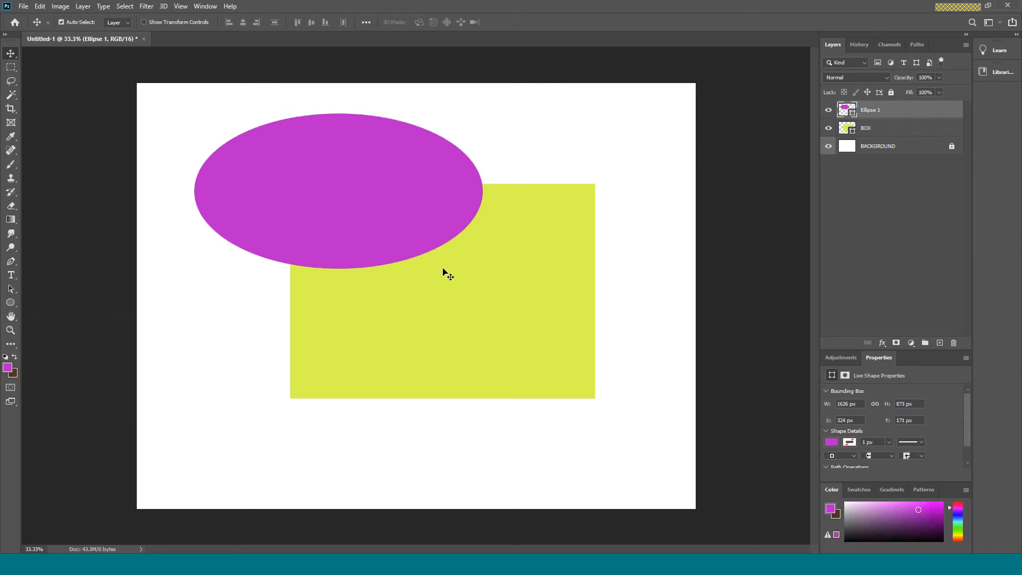
# Step: Add a circle about 660 px wide across the box's lower edge on the ellipse layer, and fill both shapes with the brown background color
pyautogui.click(11, 303)
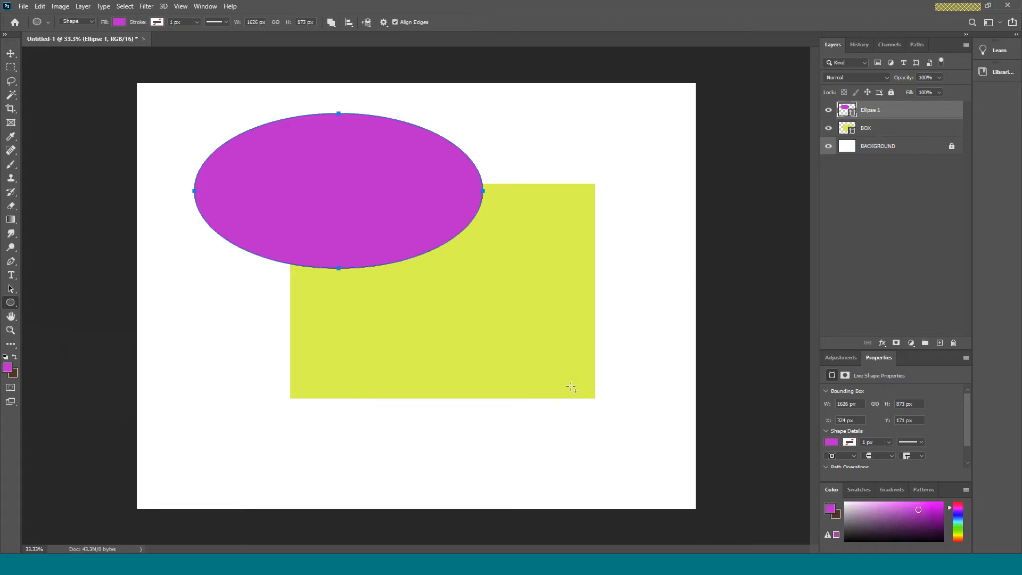
pyautogui.moveTo(551, 368); pyautogui.dragTo(649, 461)
pyautogui.moveTo(668, 476); pyautogui.dragTo(394, 487)
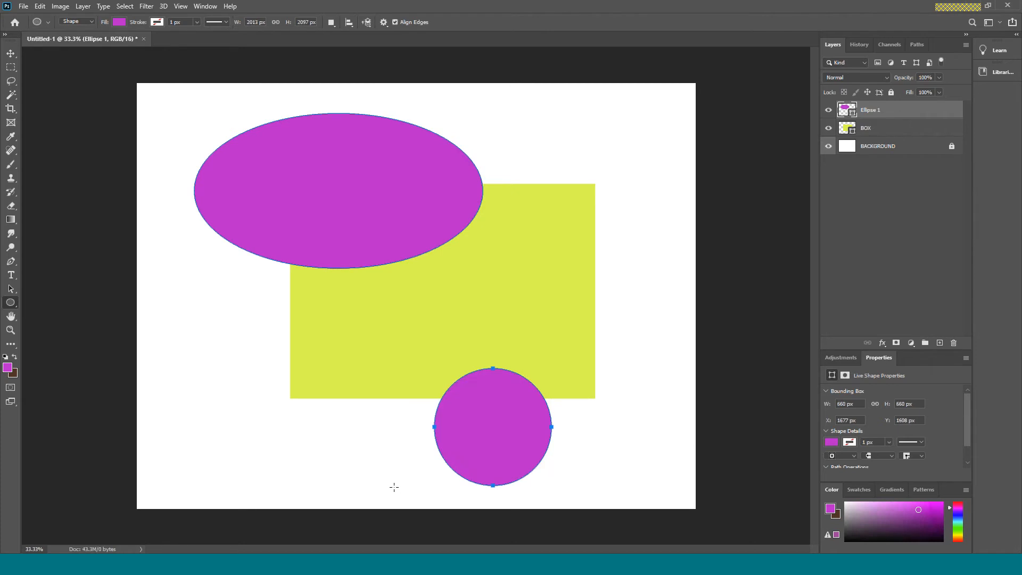
pyautogui.hotkey('ctrl', 'BackSpace')
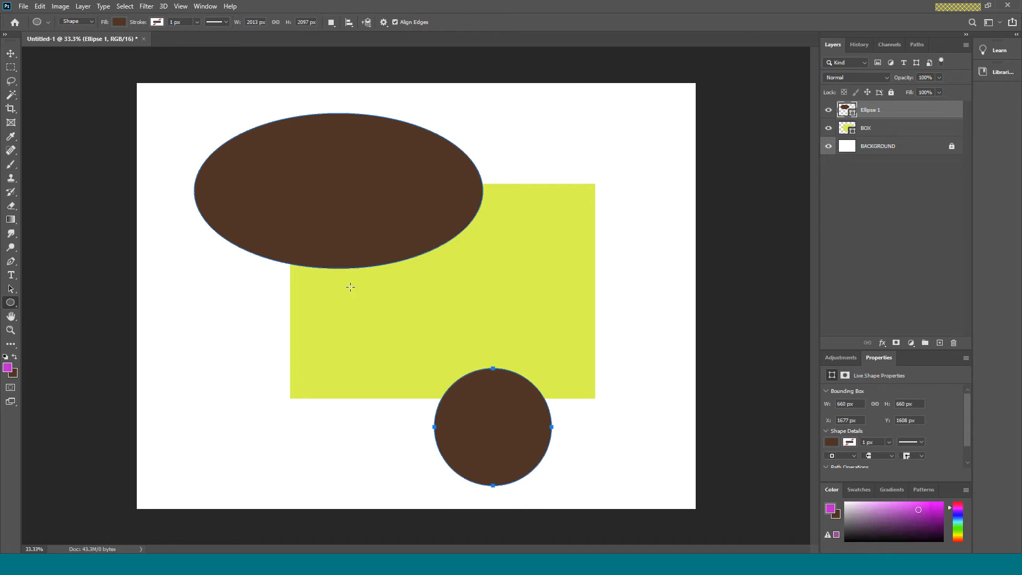
# Step: Alternate the fill of both ellipse-layer shapes between the foreground and background colors, ending with the purple foreground color
pyautogui.hotkey('alt', 'BackSpace')
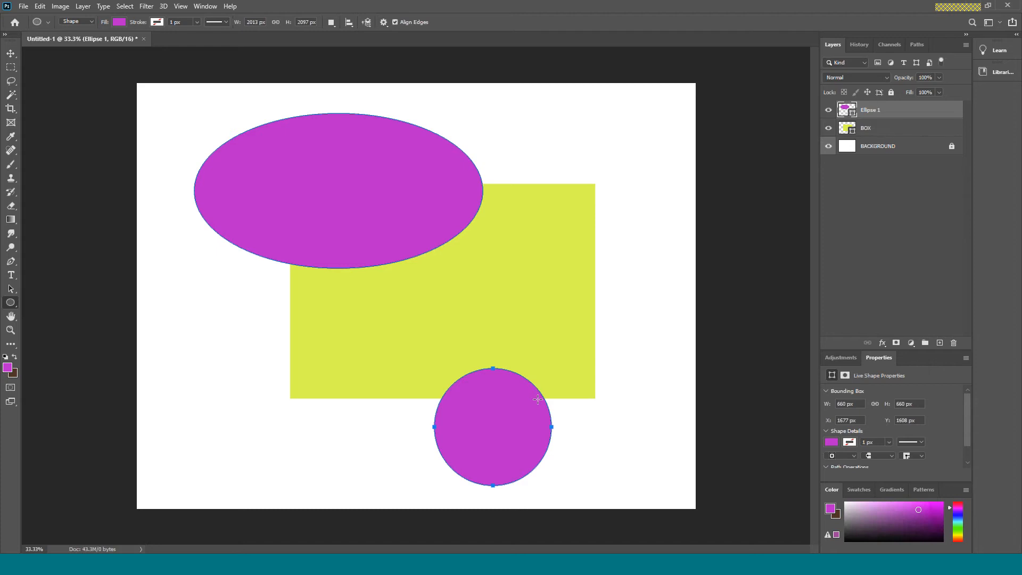
pyautogui.hotkey('ctrl', 'BackSpace')
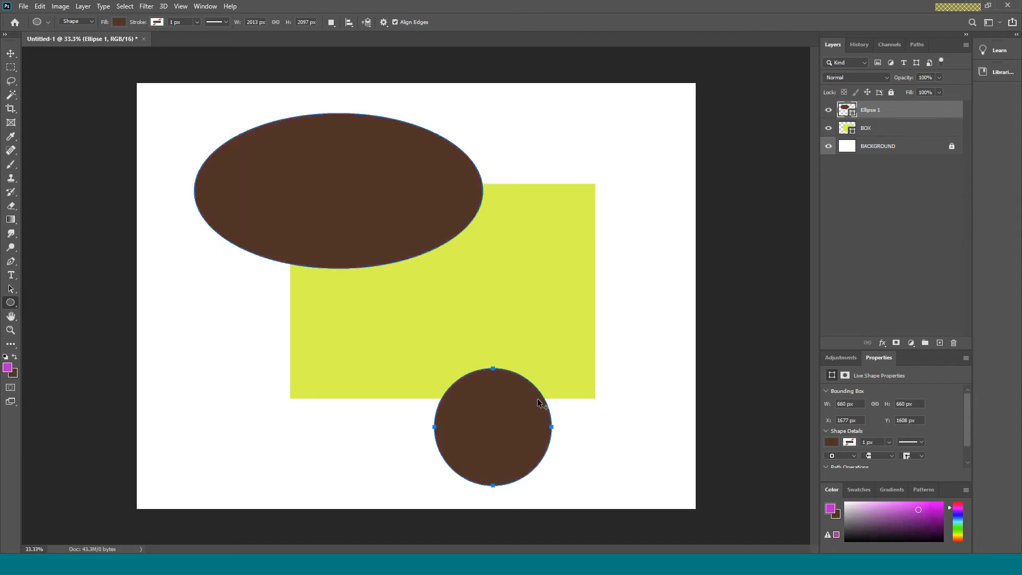
pyautogui.hotkey('alt', 'BackSpace')
pyautogui.hotkey('ctrl', 'BackSpace')
pyautogui.hotkey('alt', 'BackSpace')
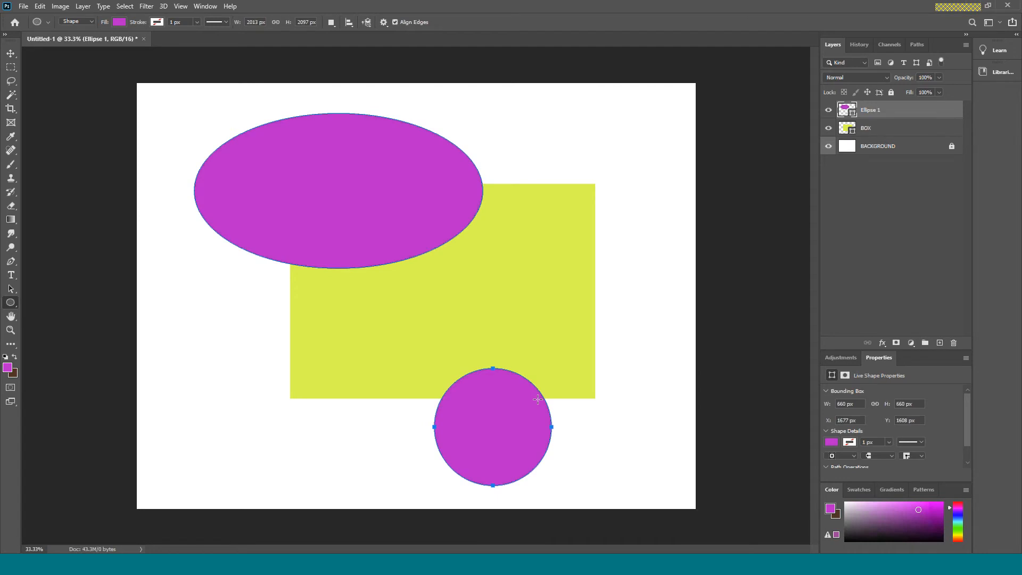
# Step: Try to delete the lower circle from the ellipse layer using a rectangular marquee around it, and clear the selection
pyautogui.click(489, 294)
pyautogui.press('m')
pyautogui.moveTo(397, 312); pyautogui.dragTo(575, 514)
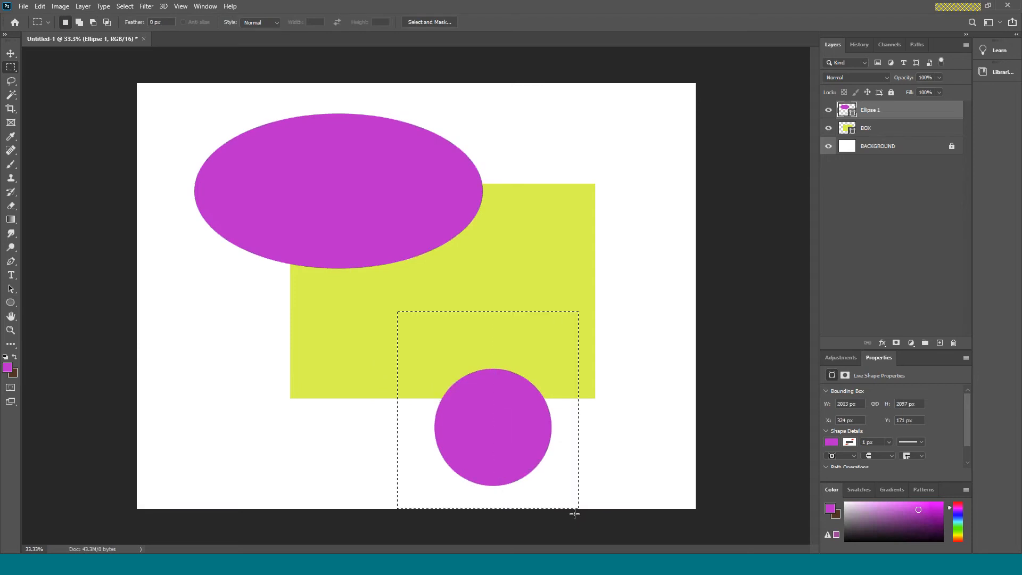
pyautogui.press('Delete')
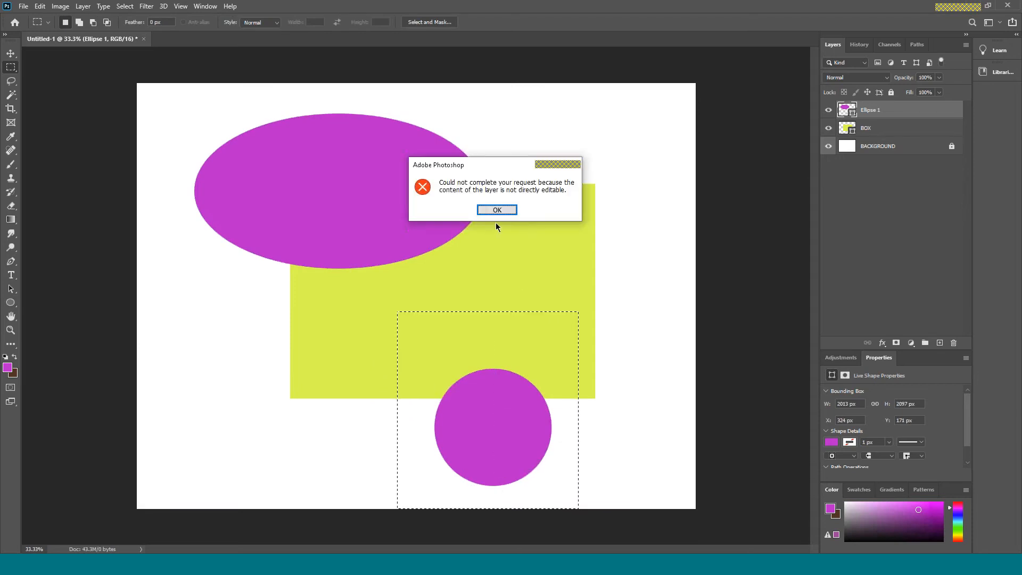
pyautogui.click(499, 209)
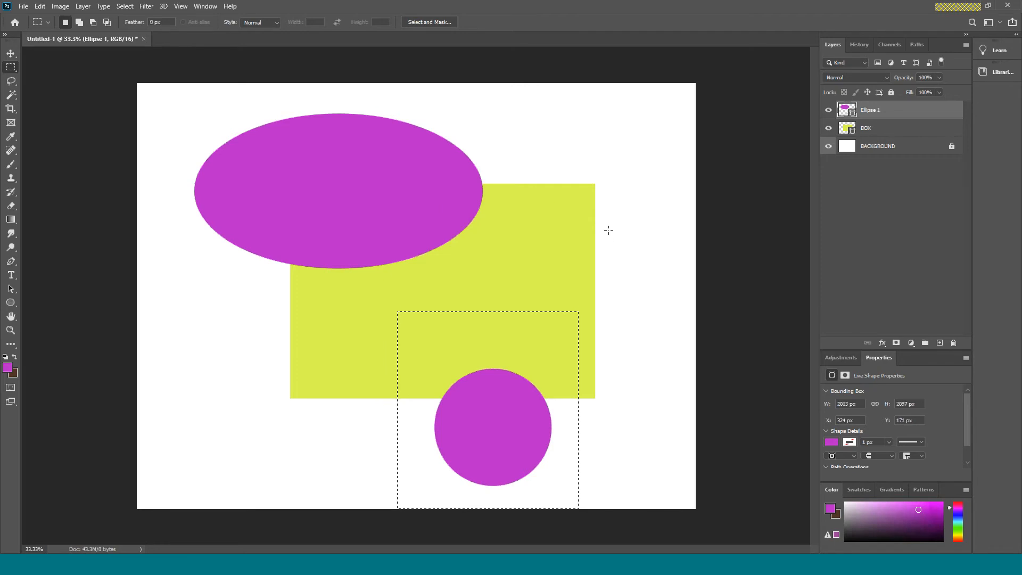
pyautogui.click(553, 239)
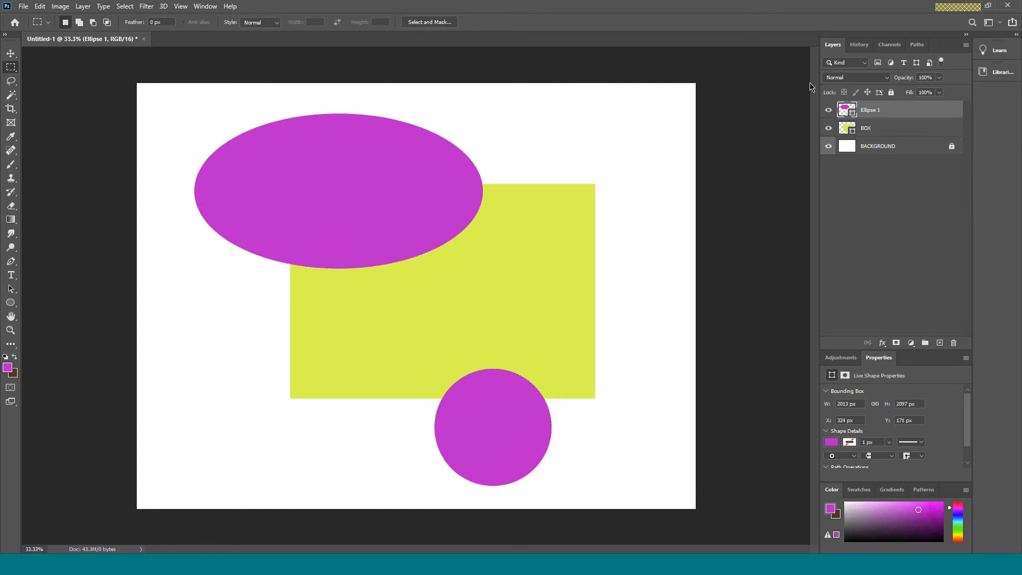
# Step: Toggle the ellipse layer's visibility off and on to check which shapes it holds, leaving it shown
pyautogui.click(829, 112)
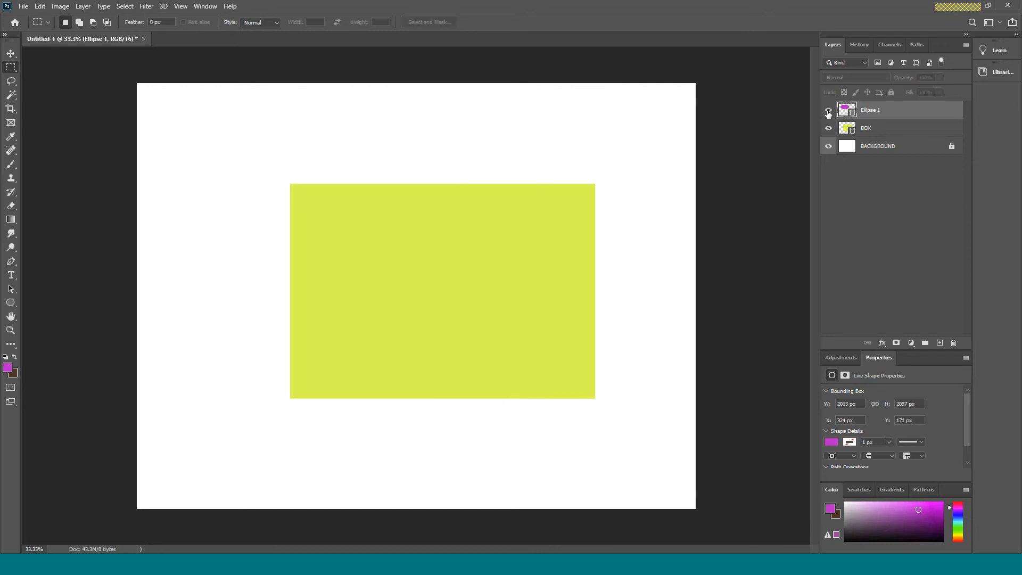
pyautogui.click(828, 113)
pyautogui.click(828, 112)
pyautogui.click(828, 112)
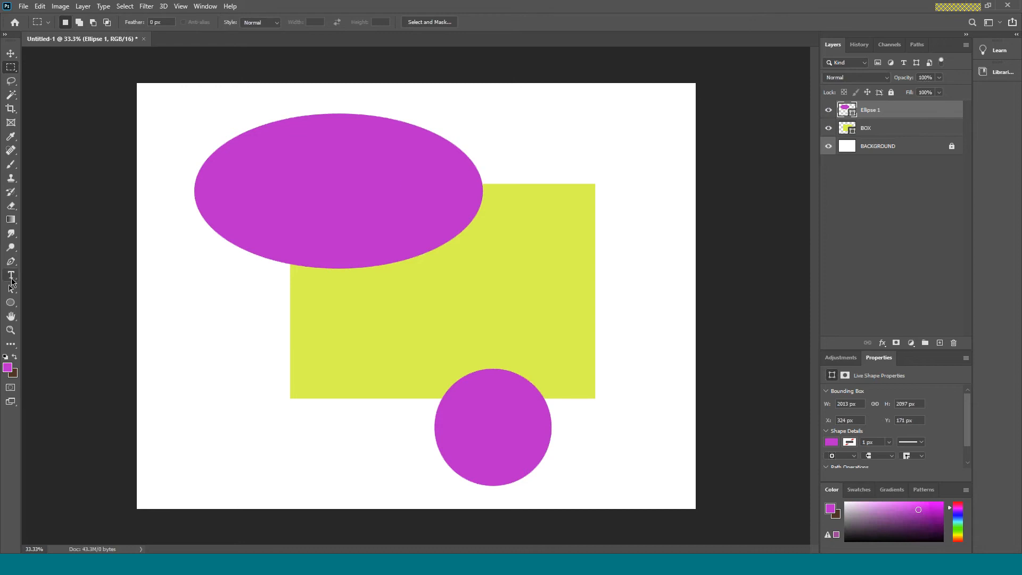
# Step: Add the text HELLO EVERYBODY below the large ellipse and move it fully onto the canvas at about X 1.17 in, Y 4.13 in
pyautogui.click(11, 277)
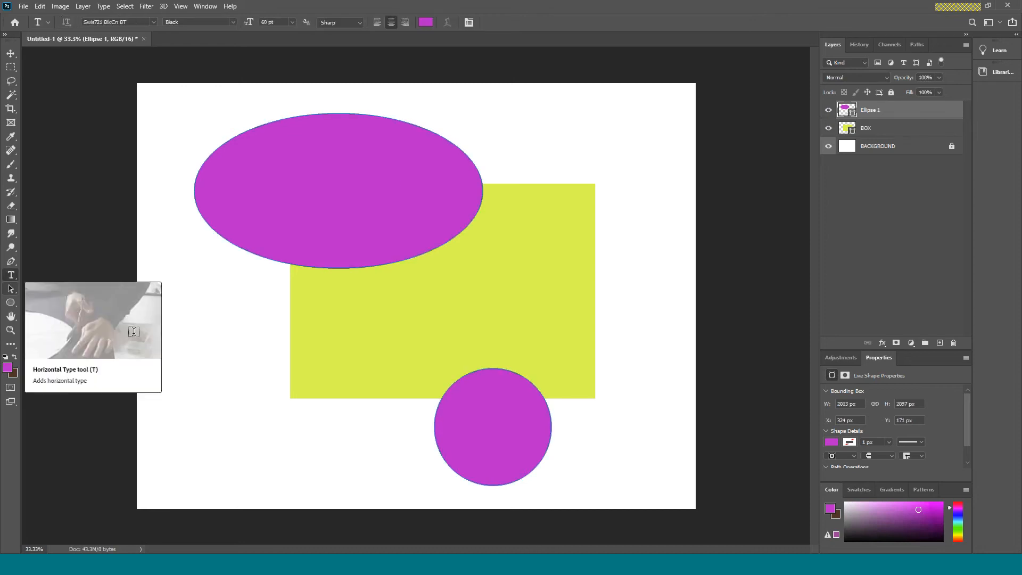
pyautogui.click(228, 330)
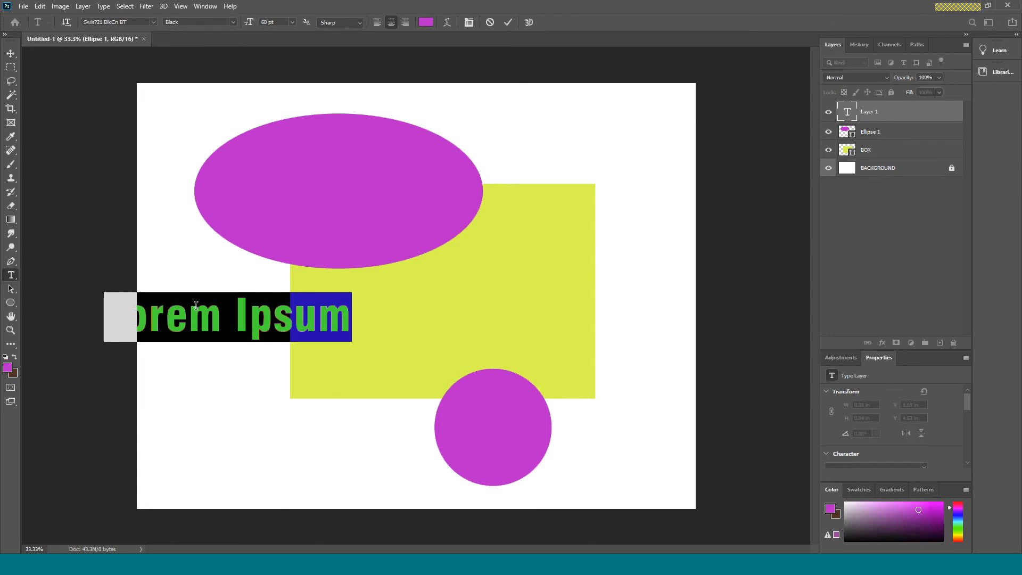
pyautogui.click(289, 322)
pyautogui.hotkey('ctrl', 'a')
pyautogui.write('HELL')
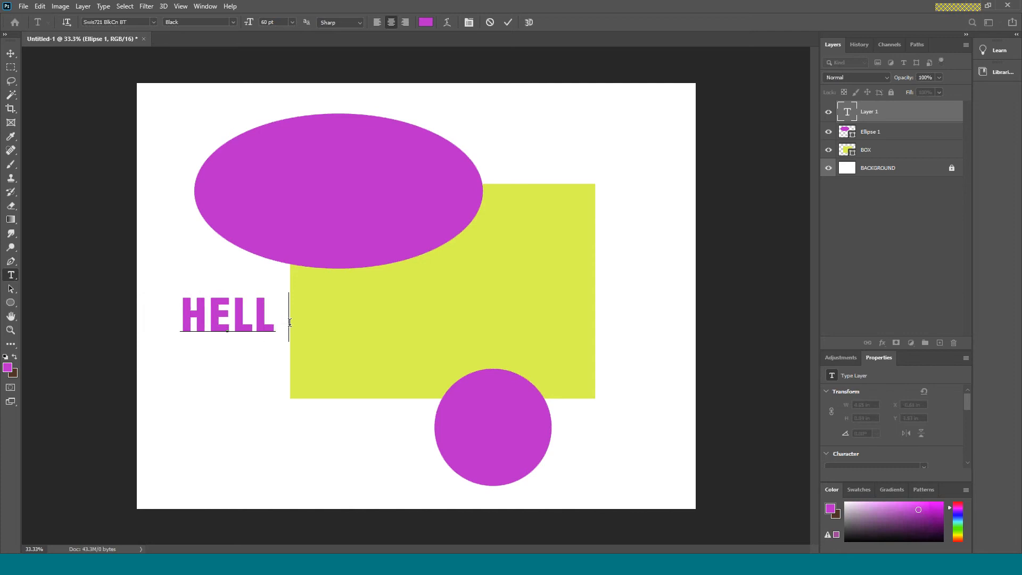
pyautogui.write('O EVERYBODY')
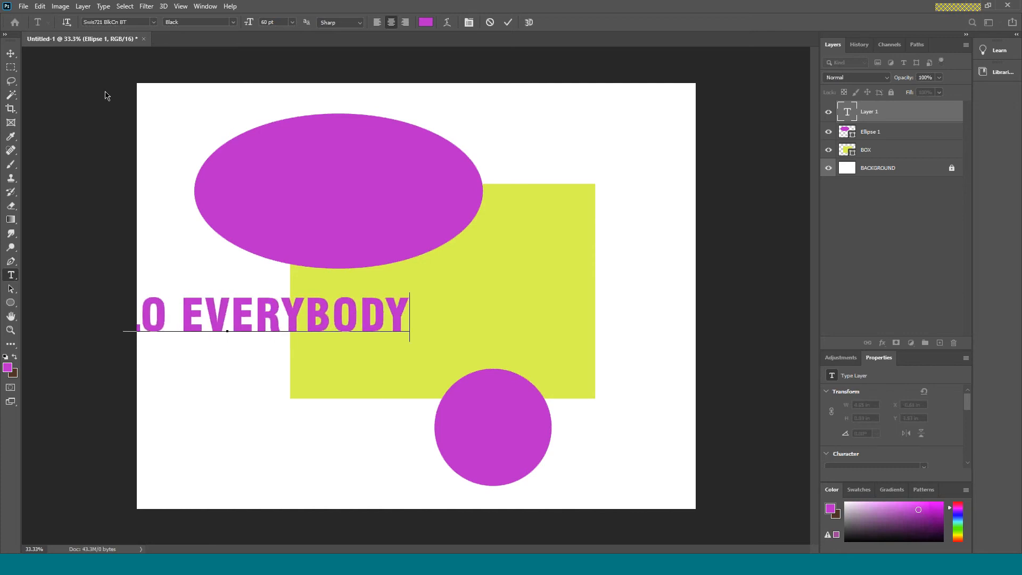
pyautogui.click(10, 58)
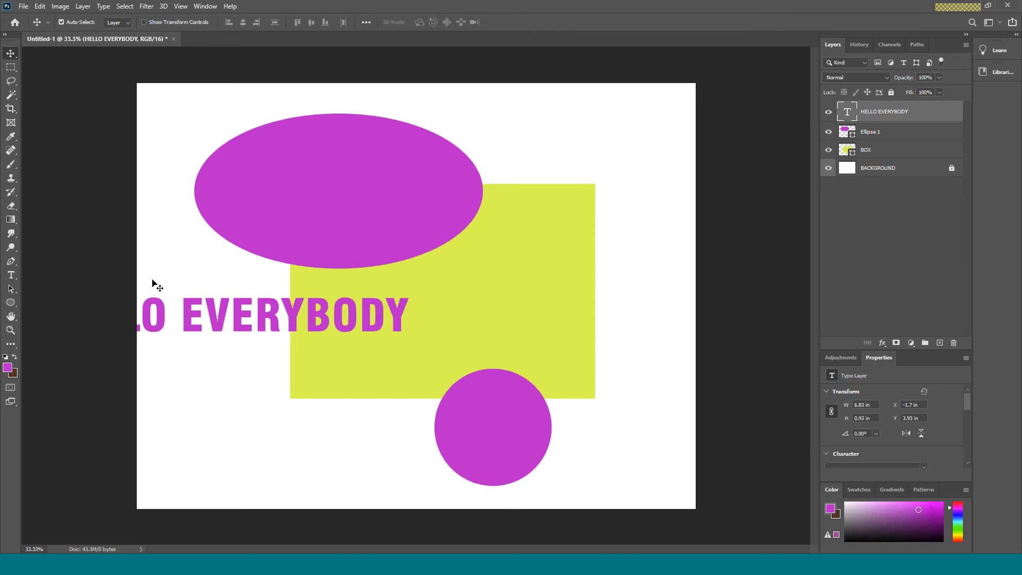
pyautogui.moveTo(192, 330); pyautogui.dragTo(342, 339)
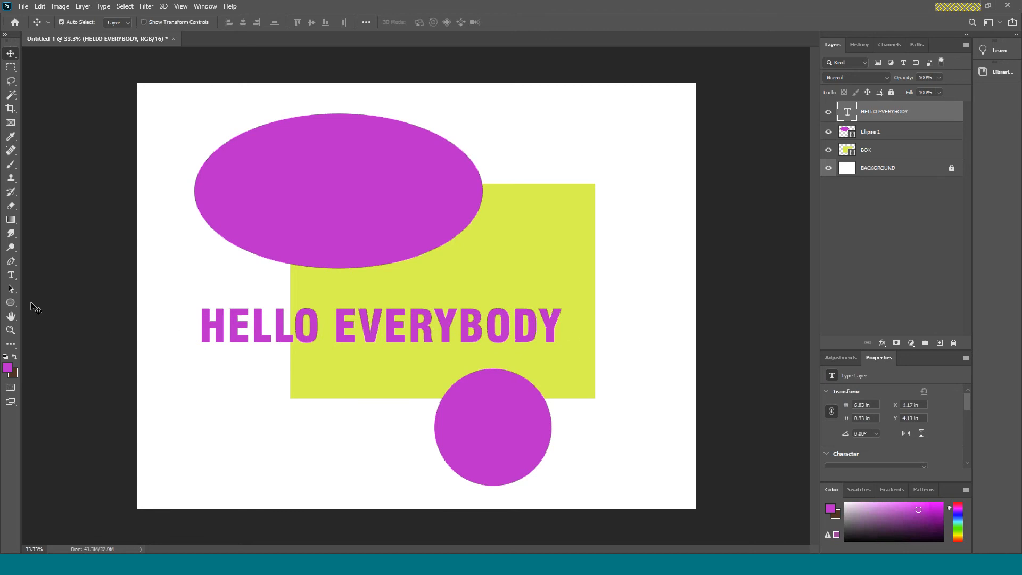
# Step: Change the color of the whole HELLO EVERYBODY text to blue, hex 1824c5
pyautogui.click(10, 275)
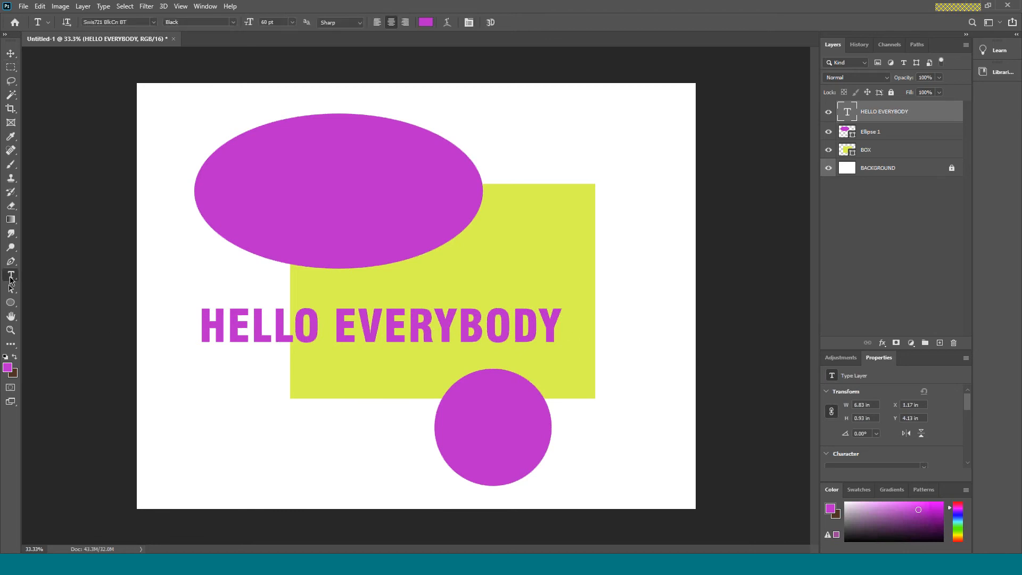
pyautogui.click(203, 328)
pyautogui.moveTo(214, 332); pyautogui.dragTo(566, 318)
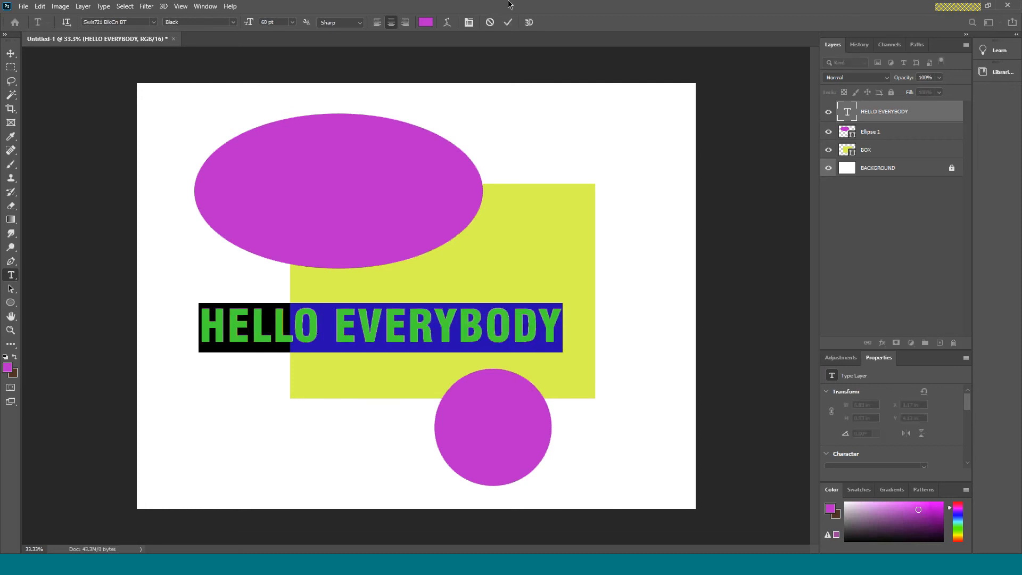
pyautogui.click(426, 22)
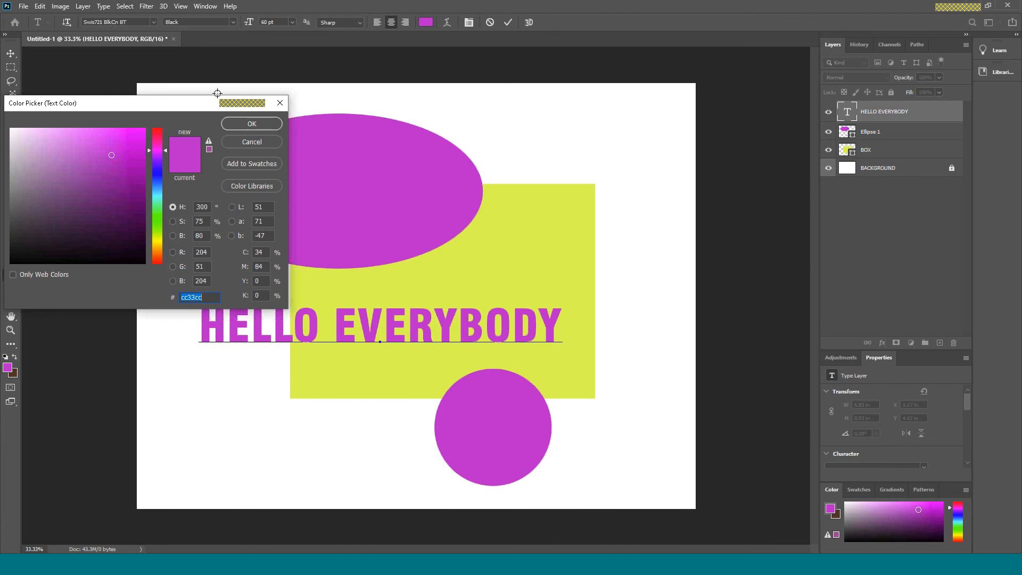
pyautogui.click(157, 175)
pyautogui.click(135, 152)
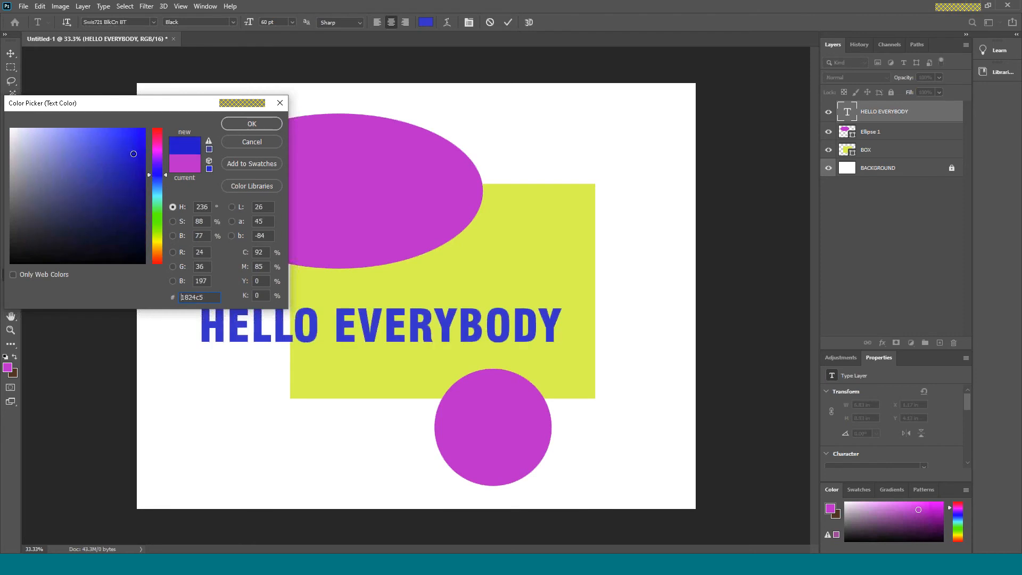
pyautogui.click(260, 127)
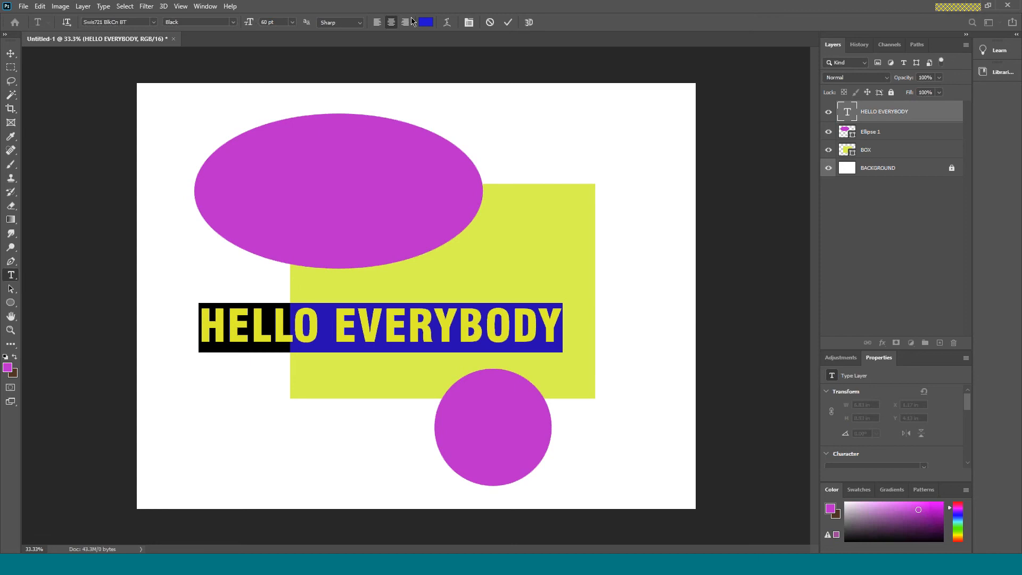
# Step: Try left and right alignment on the HELLO EVERYBODY text and return it to center alignment
pyautogui.click(381, 24)
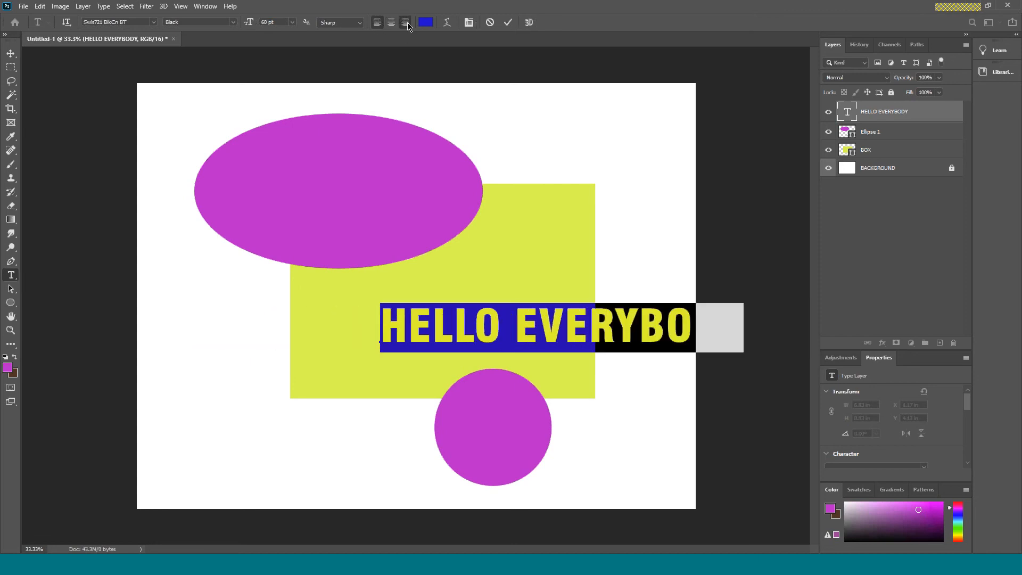
pyautogui.click(405, 22)
pyautogui.click(392, 23)
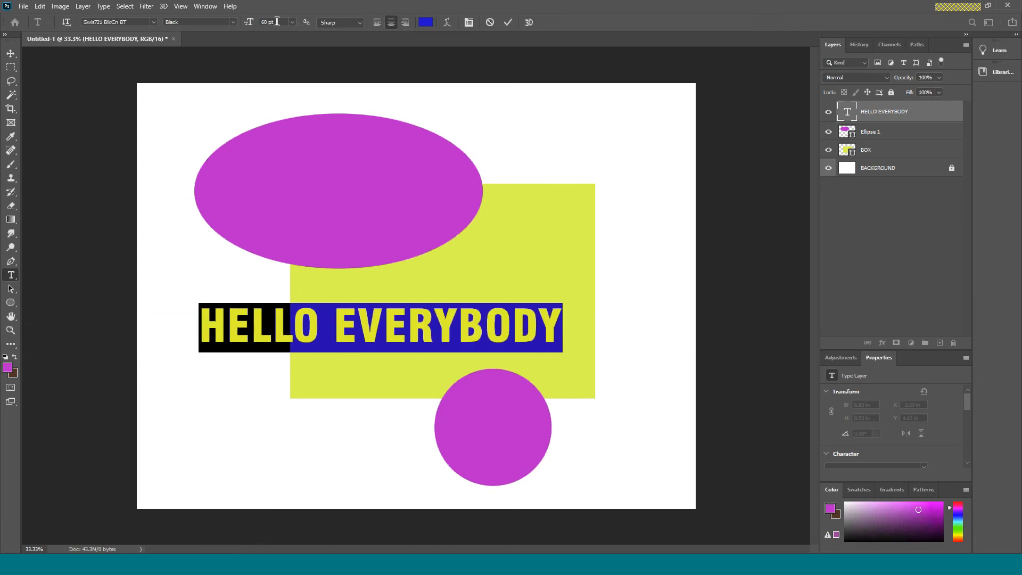
# Step: Try a 36 pt size on the HELLO EVERYBODY text and set it to 72 pt
pyautogui.click(293, 22)
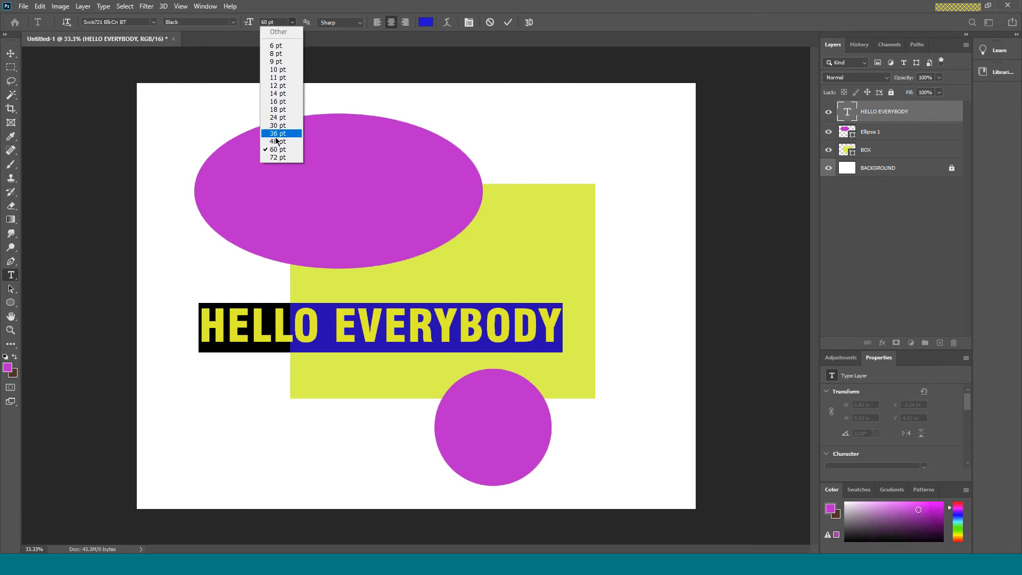
pyautogui.click(276, 133)
pyautogui.click(291, 22)
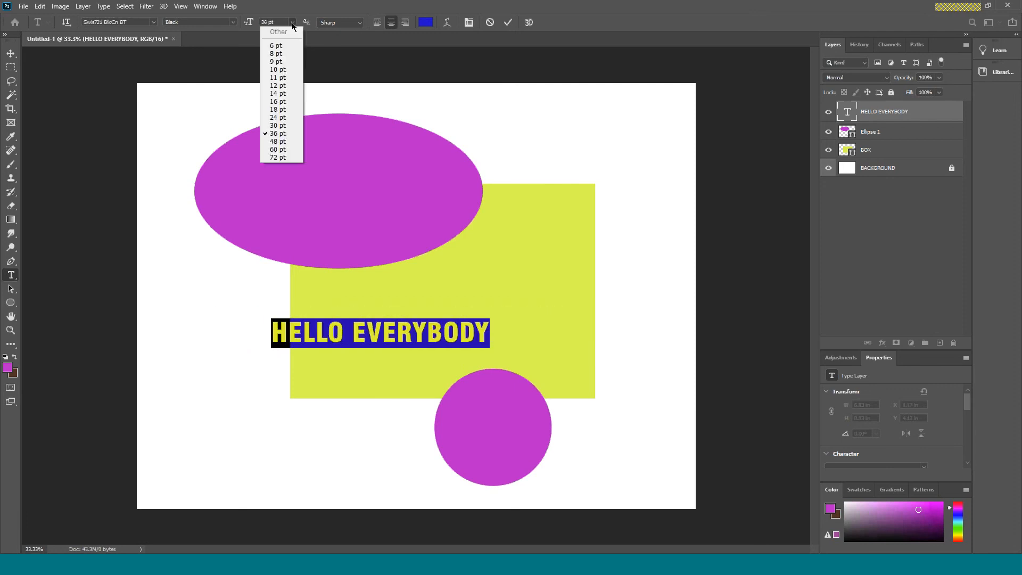
pyautogui.click(275, 158)
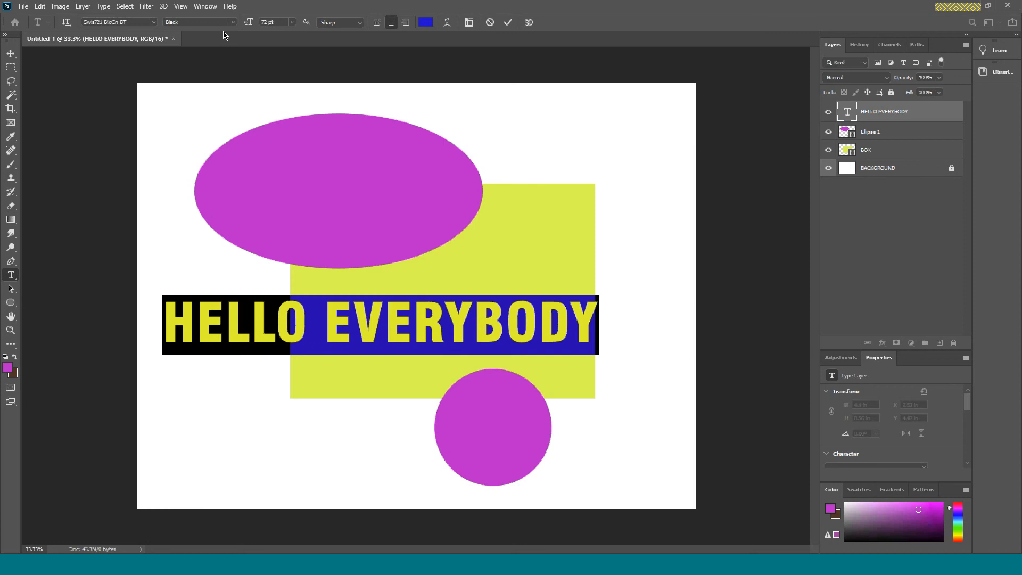
# Step: Change the HELLO EVERYBODY text's font to Berlin Sans FB Regular
pyautogui.click(154, 22)
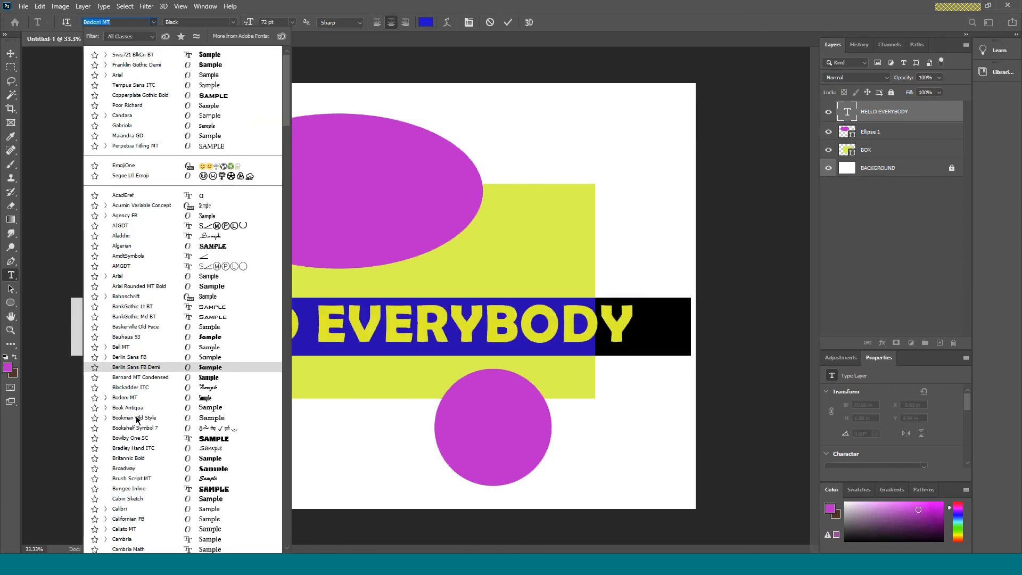
pyautogui.click(139, 367)
pyautogui.press('Escape')
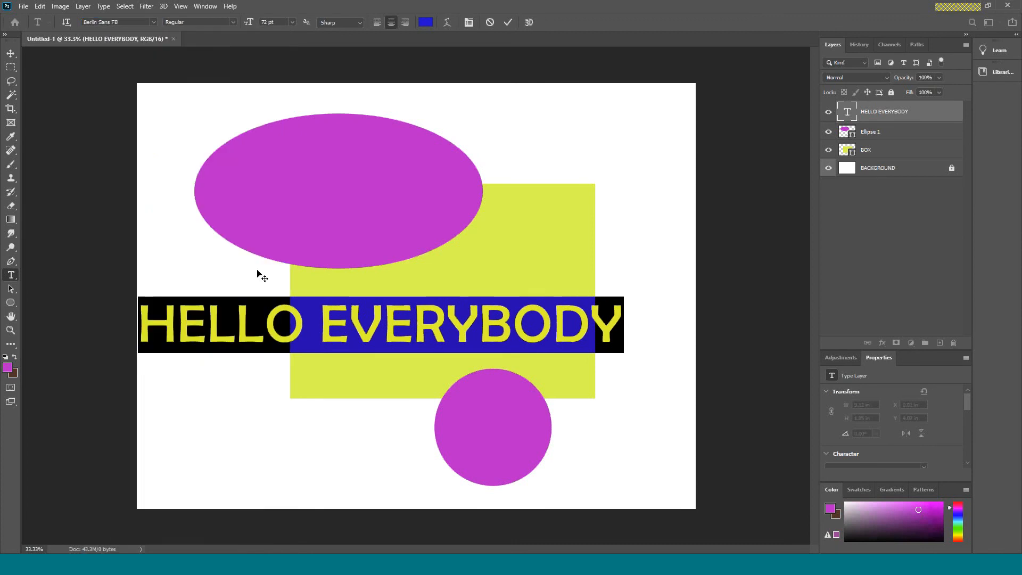
# Step: Reposition the HELLO EVERYBODY text between the large ellipse and the circle at about X 0.65 in, Y 4.12 in
pyautogui.click(11, 53)
pyautogui.moveTo(245, 324); pyautogui.dragTo(249, 290)
pyautogui.click(253, 343)
pyautogui.moveTo(250, 339)
pyautogui.mouseDown()
pyautogui.moveTo(244, 327)
pyautogui.moveTo(248, 339)
pyautogui.mouseUp()
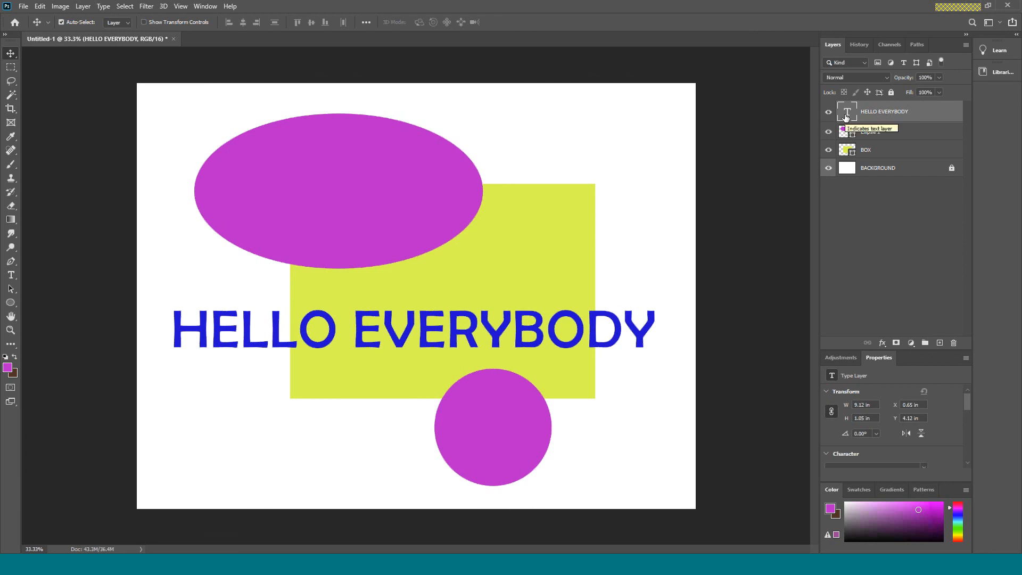
# Step: Save the document as TUTORIAL 1 in Photoshop format in the IND265-151 INTERIOR DESIGN IV folder, with Maximize Compatibility on
pyautogui.click(23, 7)
pyautogui.click(38, 134)
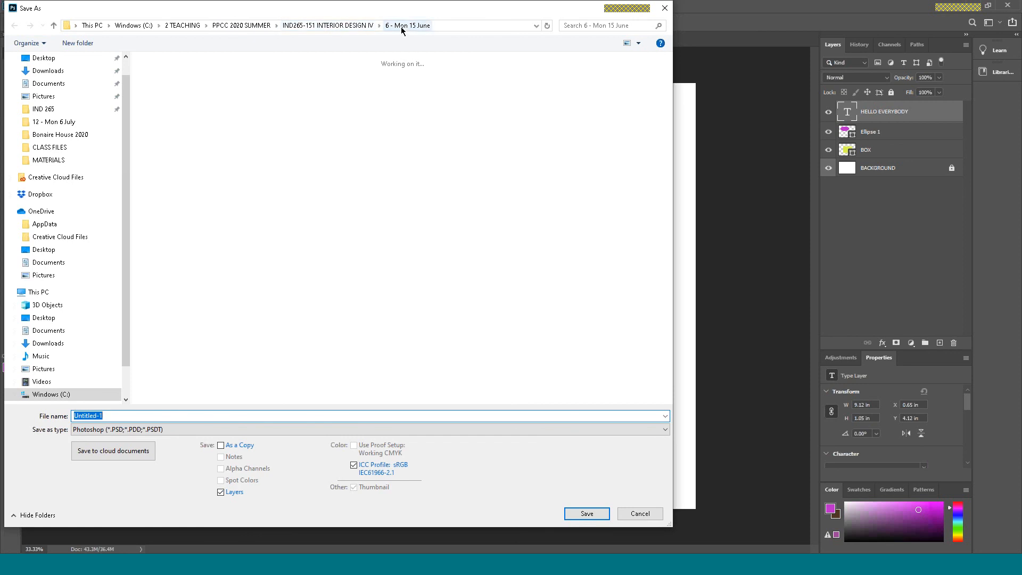
pyautogui.click(365, 26)
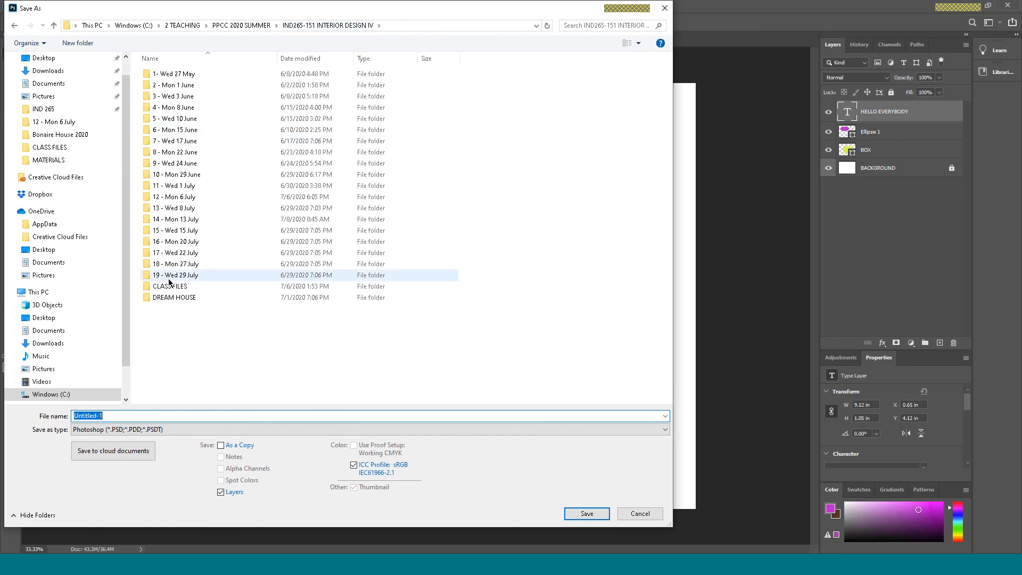
pyautogui.click(173, 210)
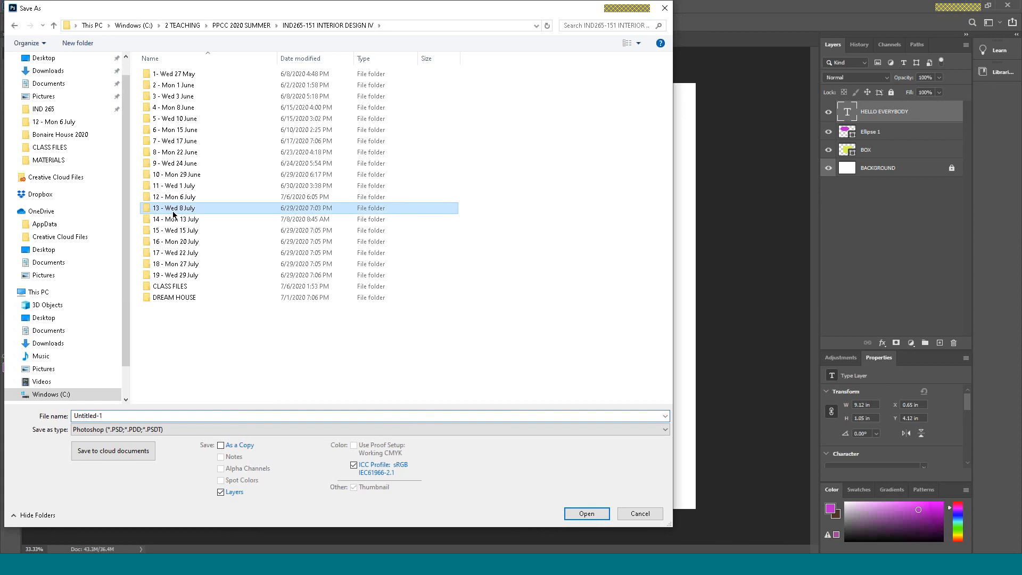
pyautogui.click(105, 416)
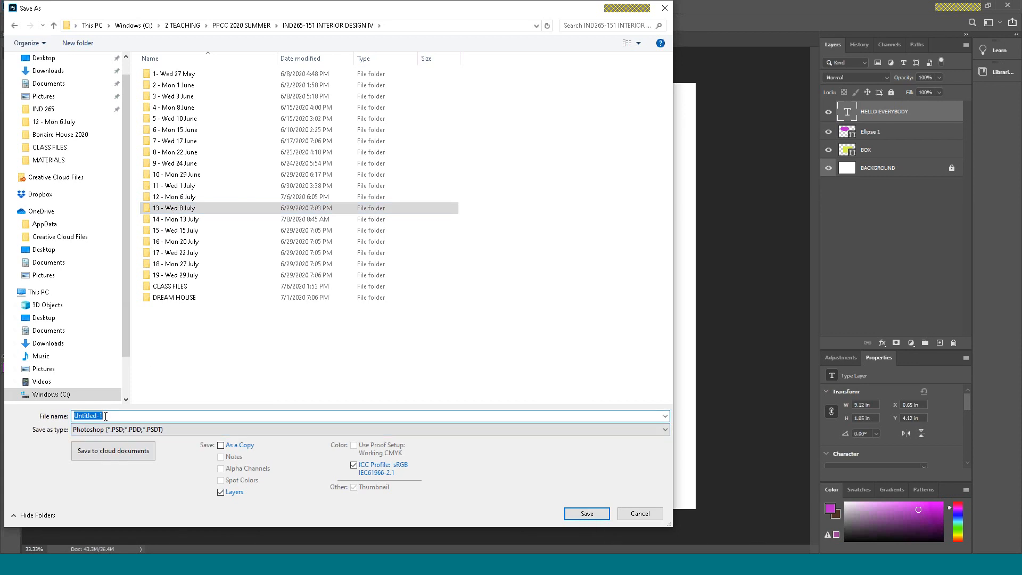
pyautogui.write('TO')
pyautogui.press('BackSpace')
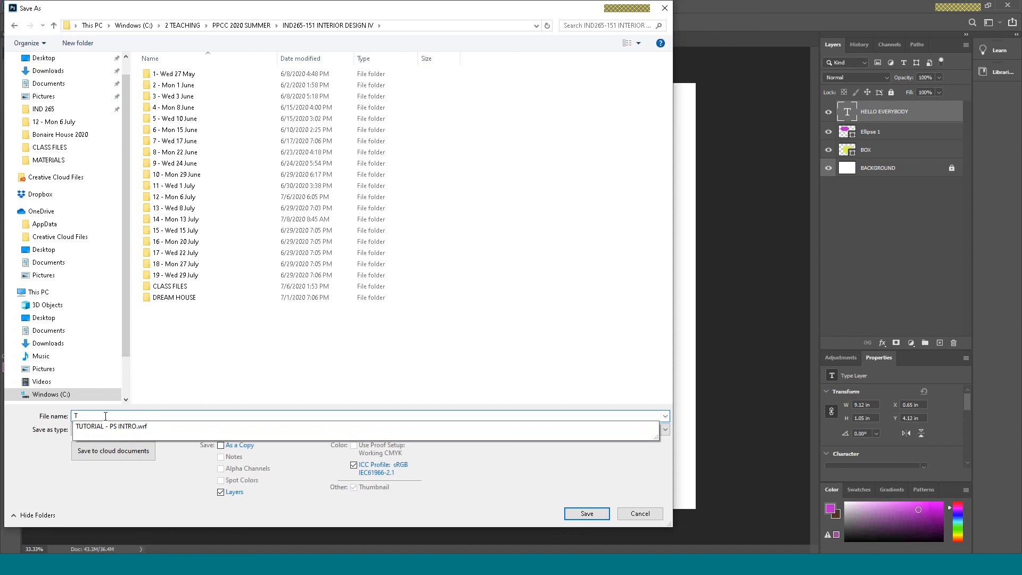
pyautogui.write('ORIAL')
pyautogui.press('Return')
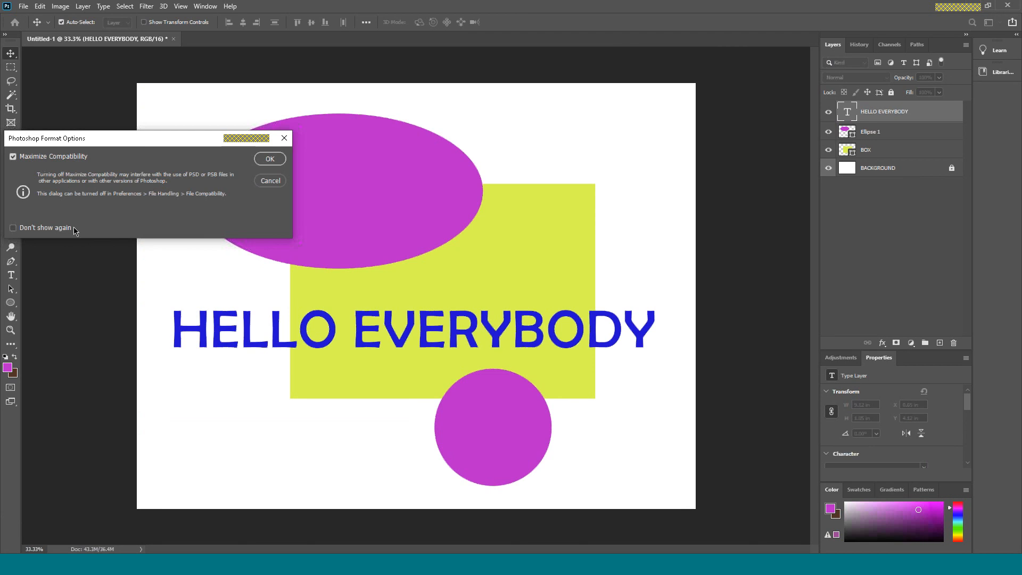
pyautogui.click(272, 159)
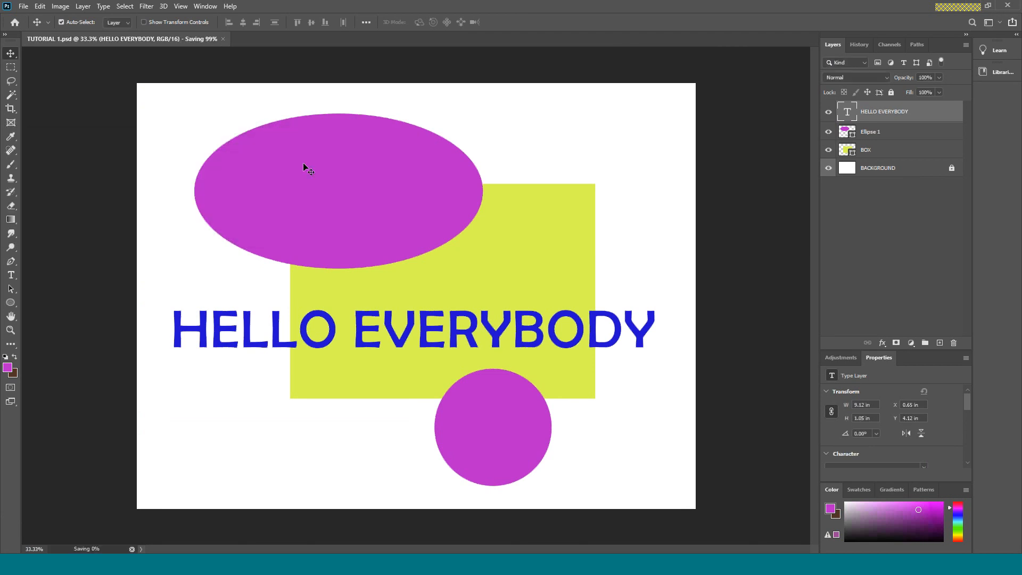